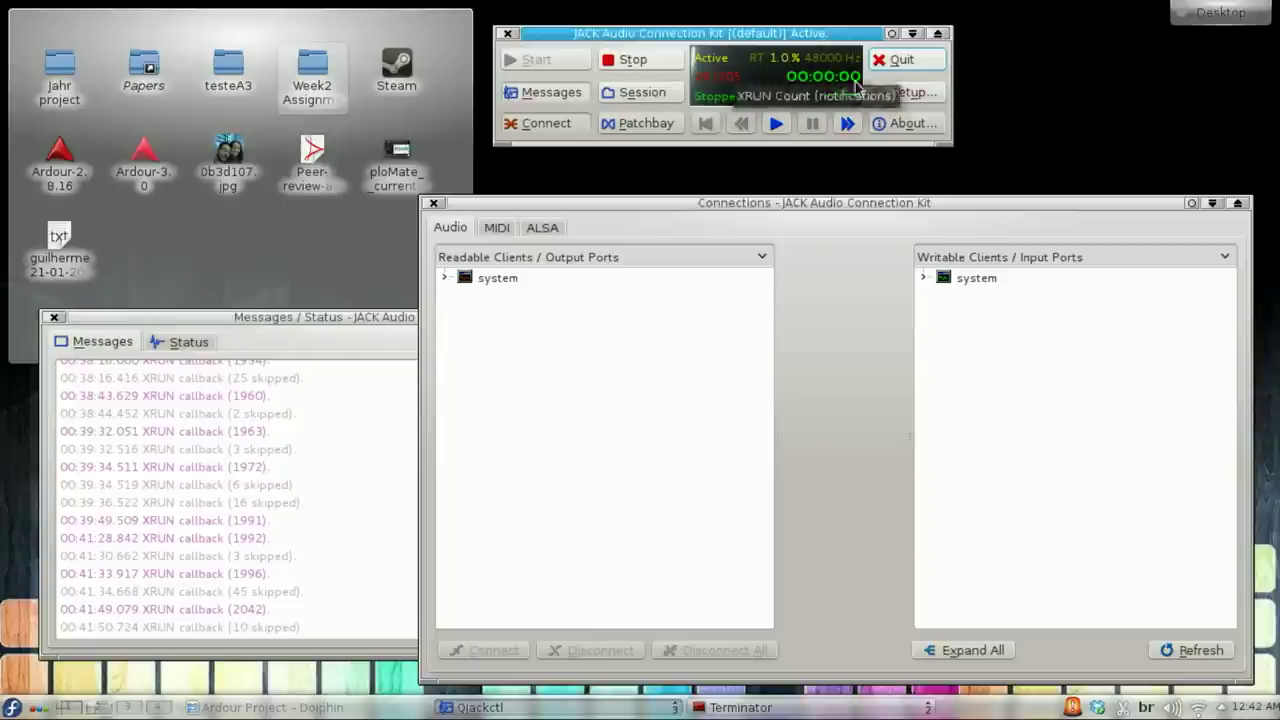
In QjackCtl Setup, set 3 periods per buffer at 128 frames and 48000 Hz, keeping alsa.
{"action": "left_click", "coordinate": [895, 92]}
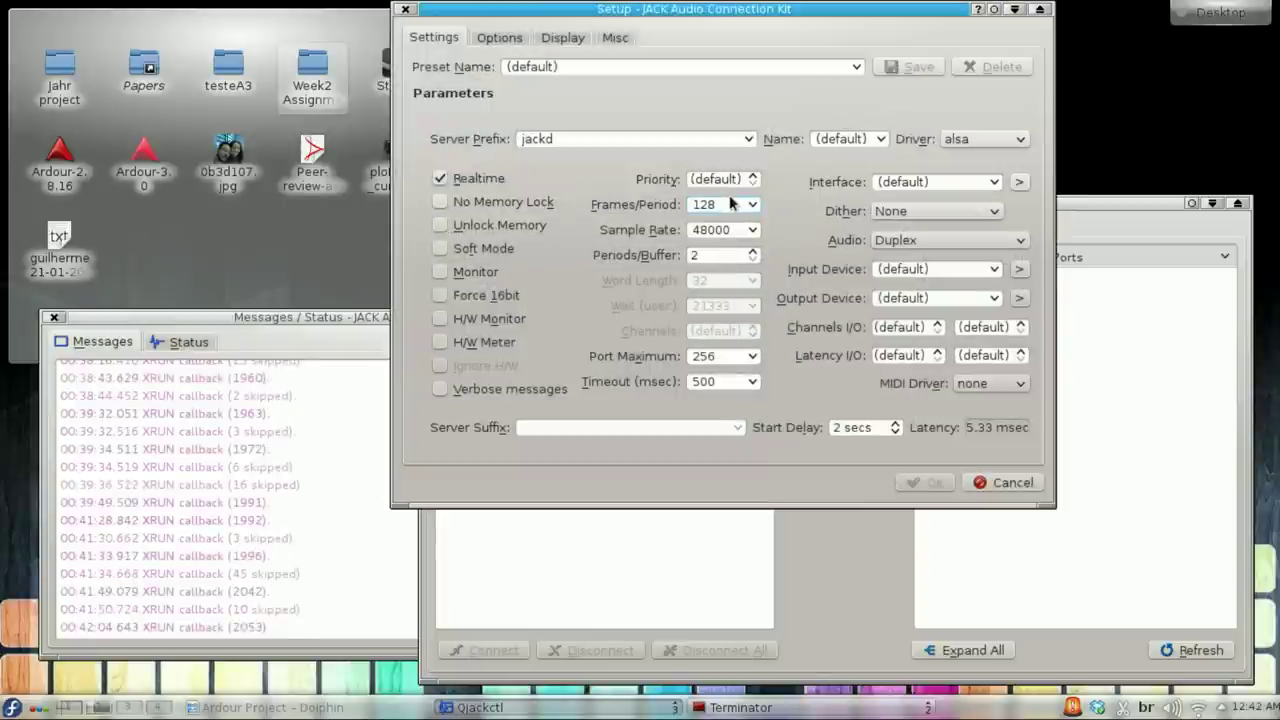
{"action": "double_click", "coordinate": [737, 228]}
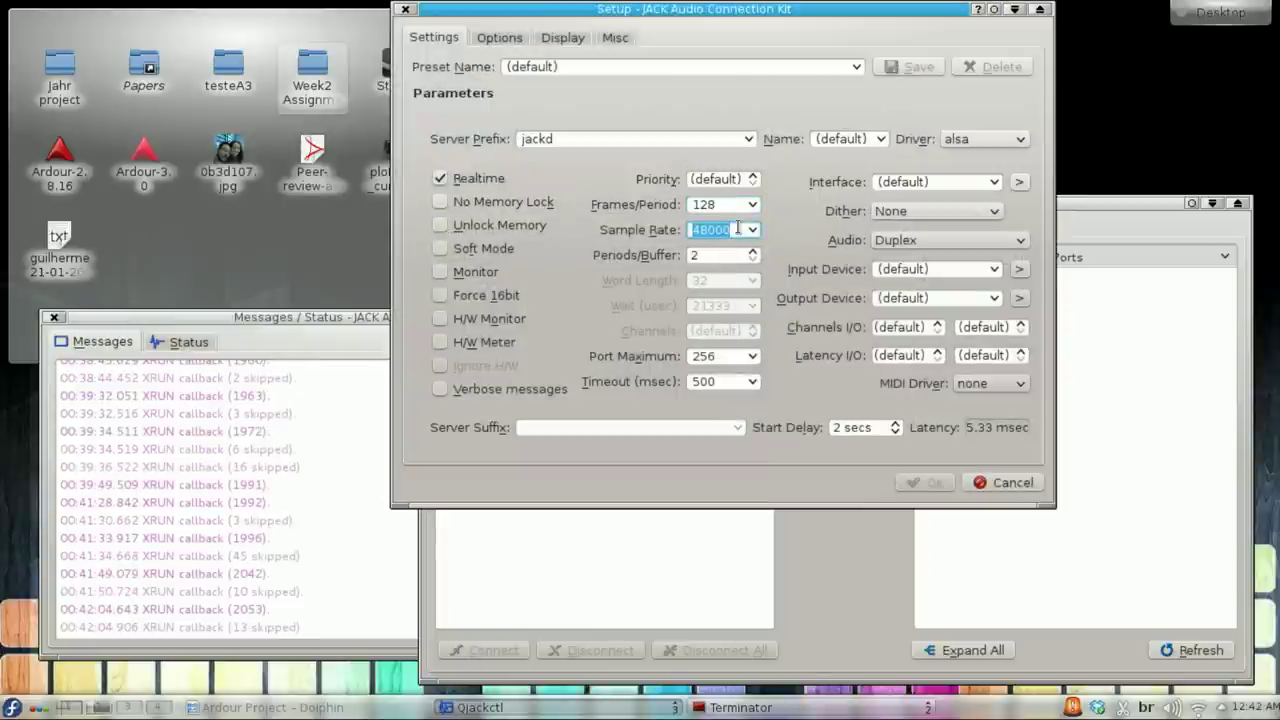
{"action": "double_click", "coordinate": [735, 255]}
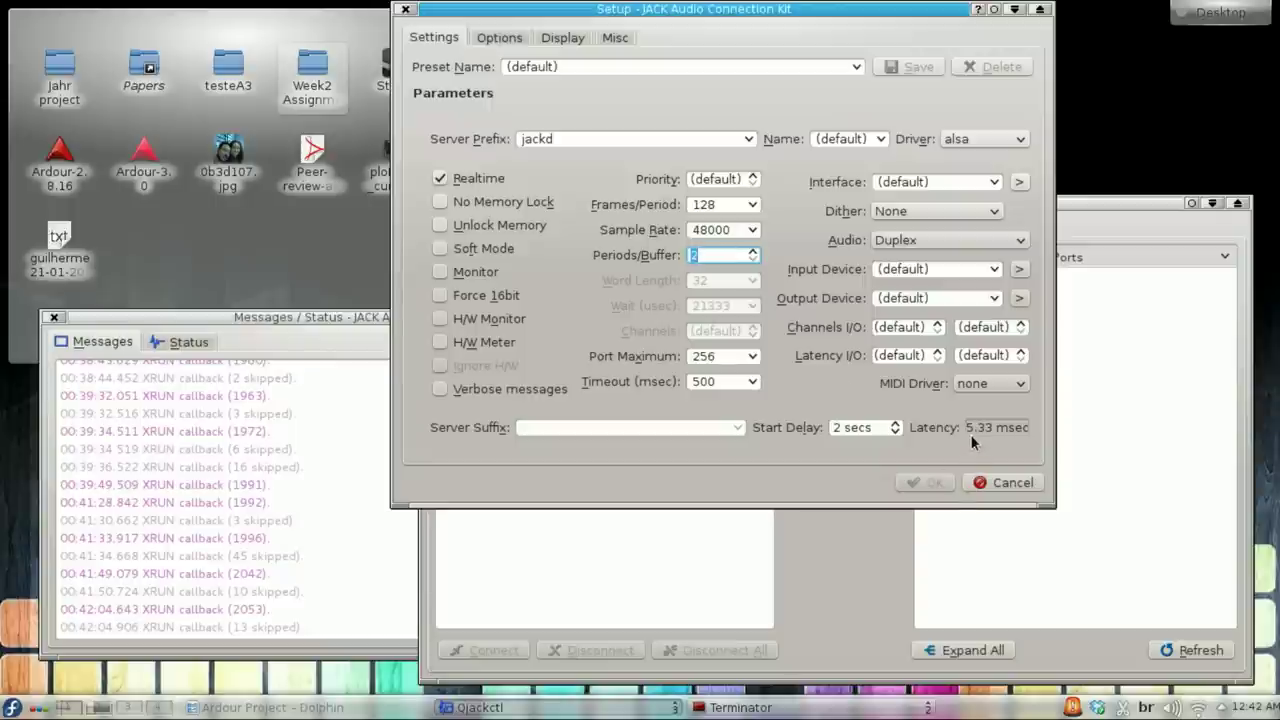
{"action": "left_click_drag", "start_coordinate": [971, 440], "coordinate": [1041, 430]}
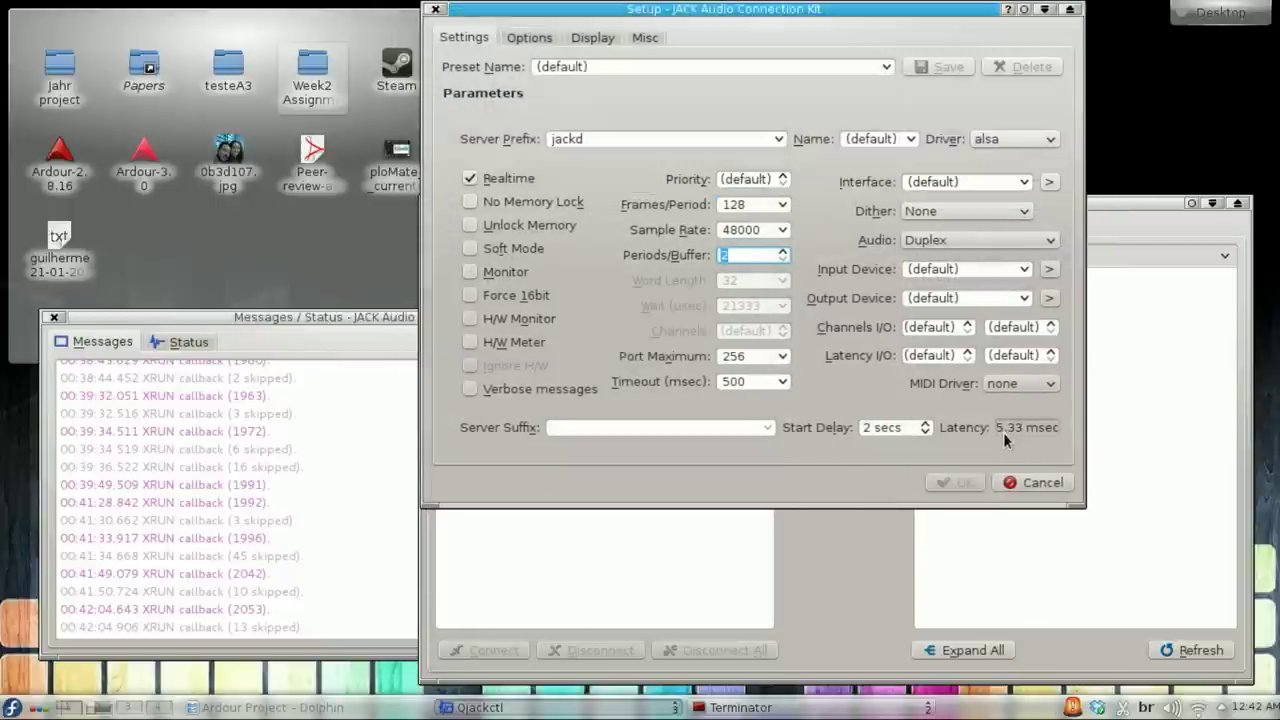
{"action": "mouse_move", "coordinate": [1003, 432]}
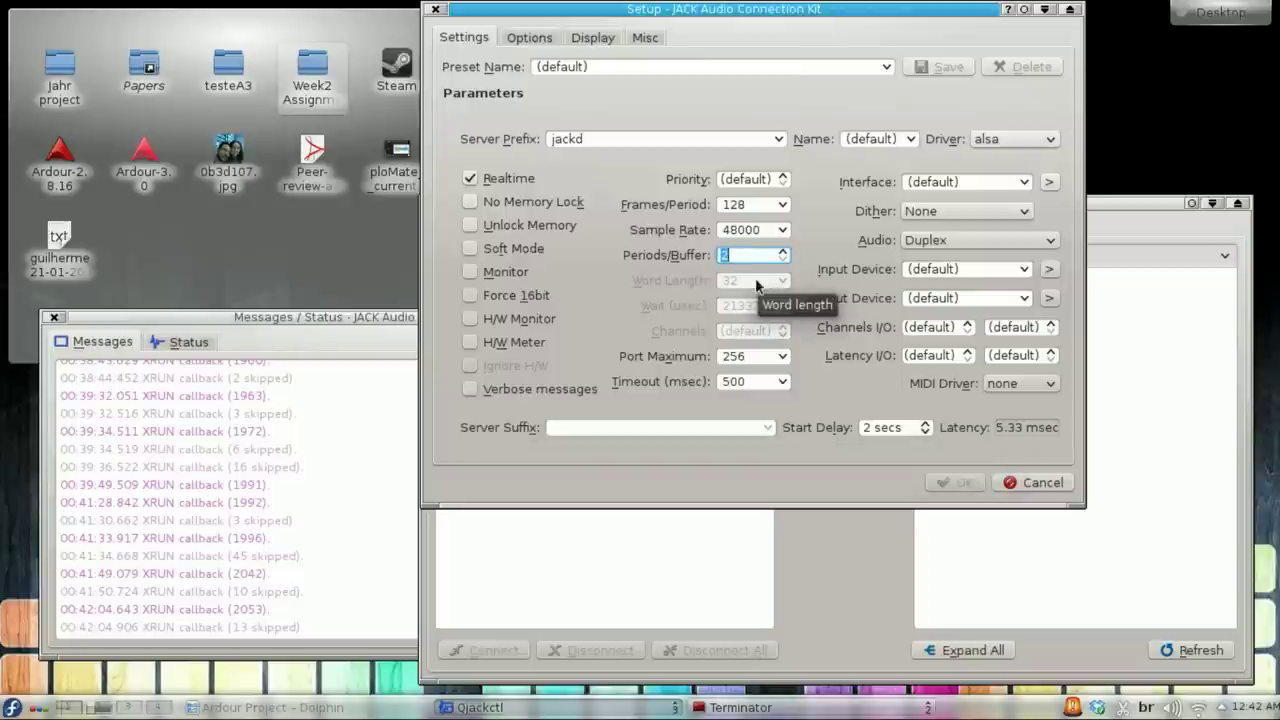
{"action": "left_click", "coordinate": [1046, 143]}
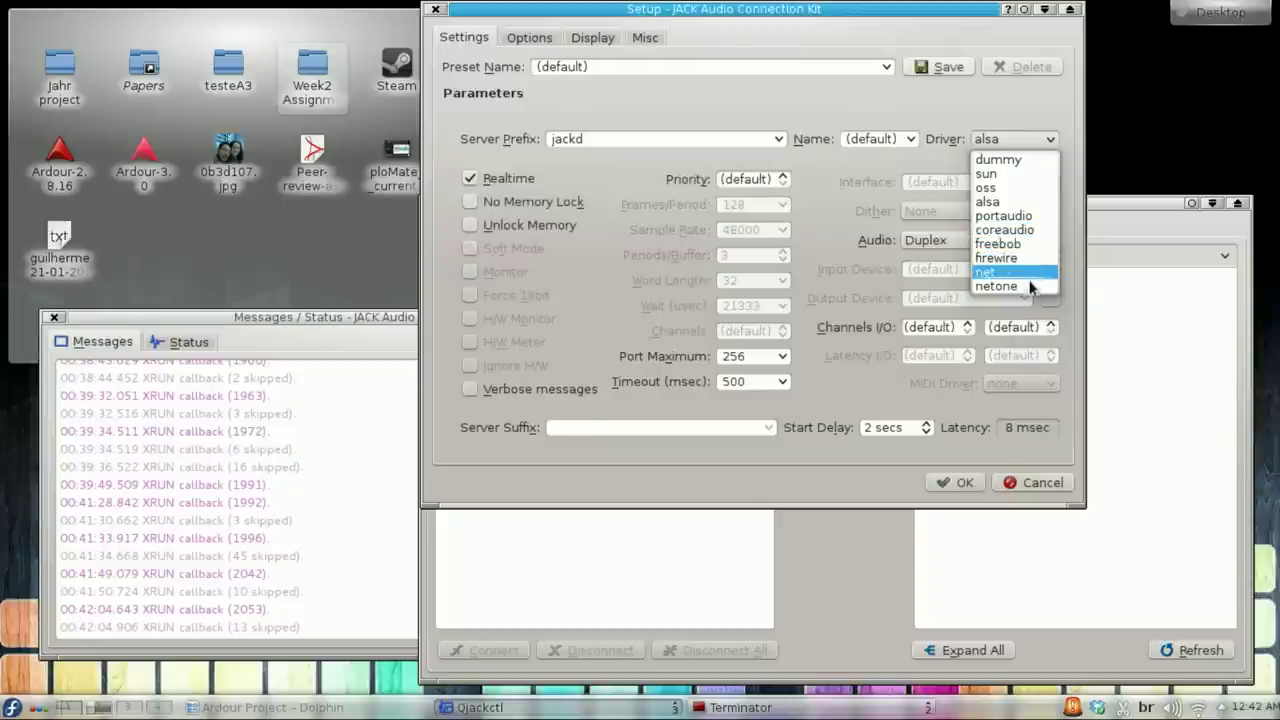
Keep the alsa driver and apply the new JACK setup, dismissing the restart warning.
{"action": "left_click", "coordinate": [965, 107]}
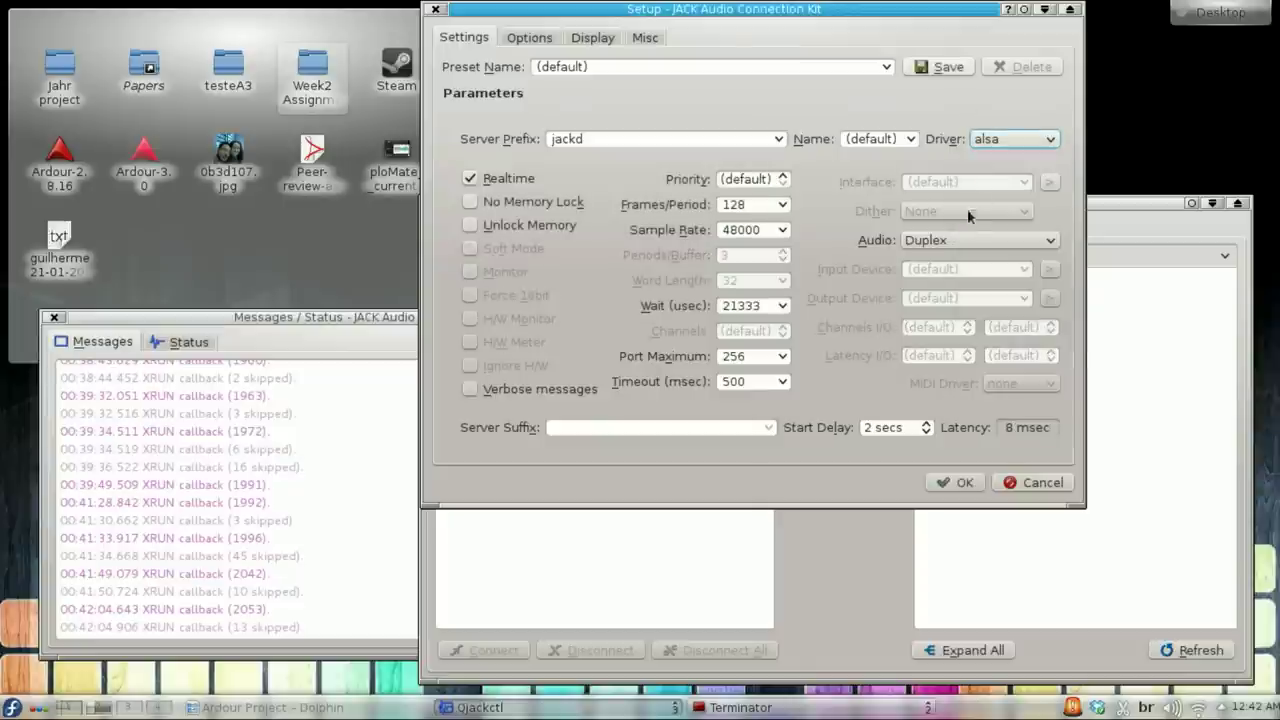
{"action": "left_click", "coordinate": [950, 483]}
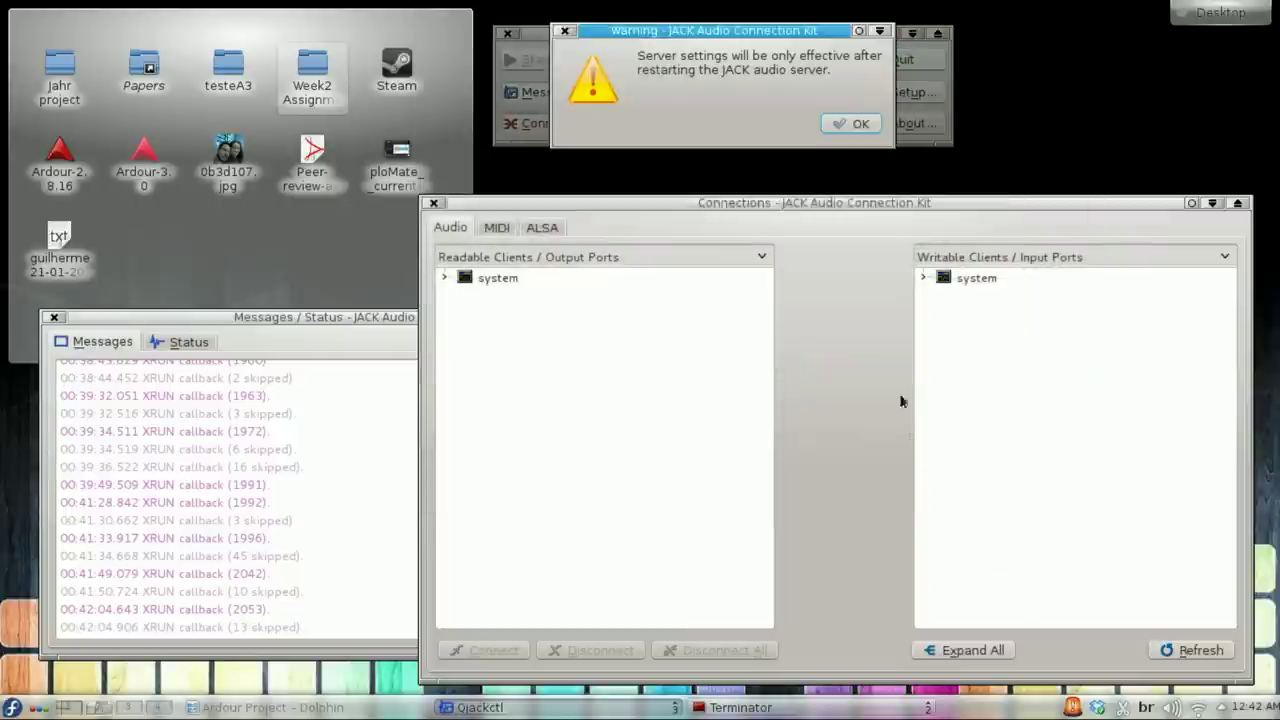
{"action": "left_click", "coordinate": [850, 124]}
Restart the JACK server, expand both system port lists in Connections, then show the desktop.
{"action": "left_click", "coordinate": [650, 62]}
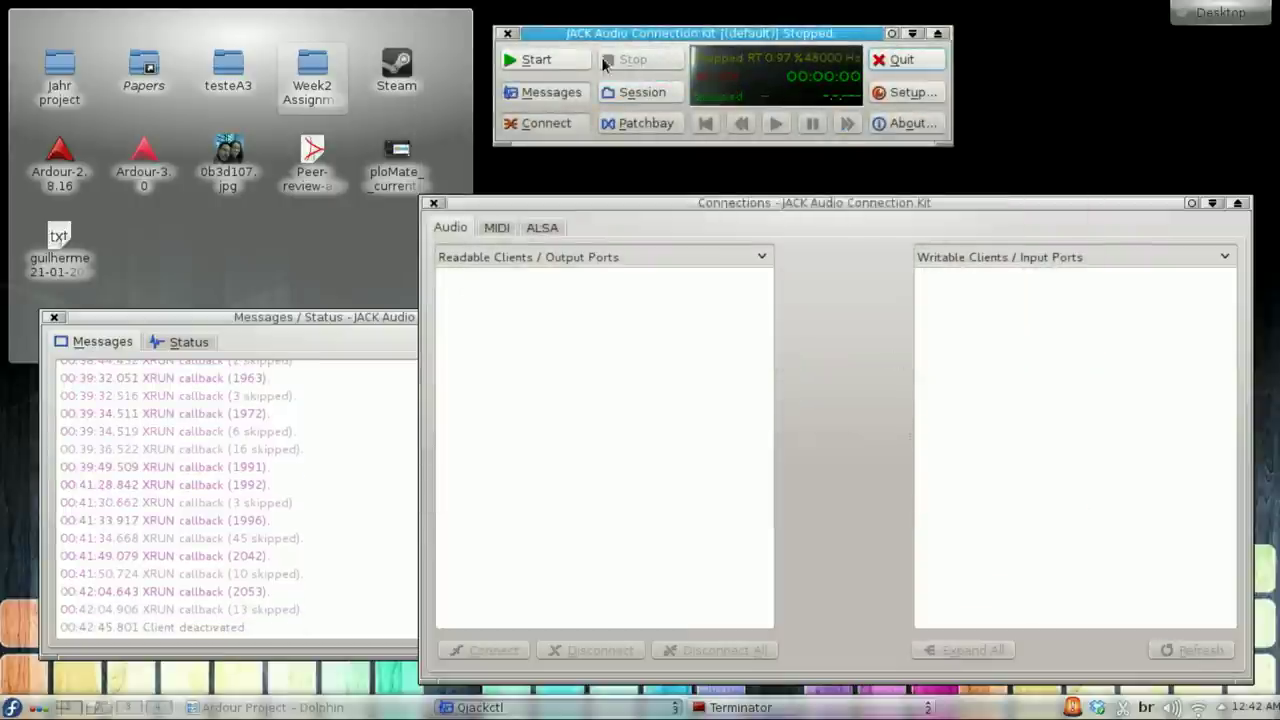
{"action": "left_click", "coordinate": [572, 64]}
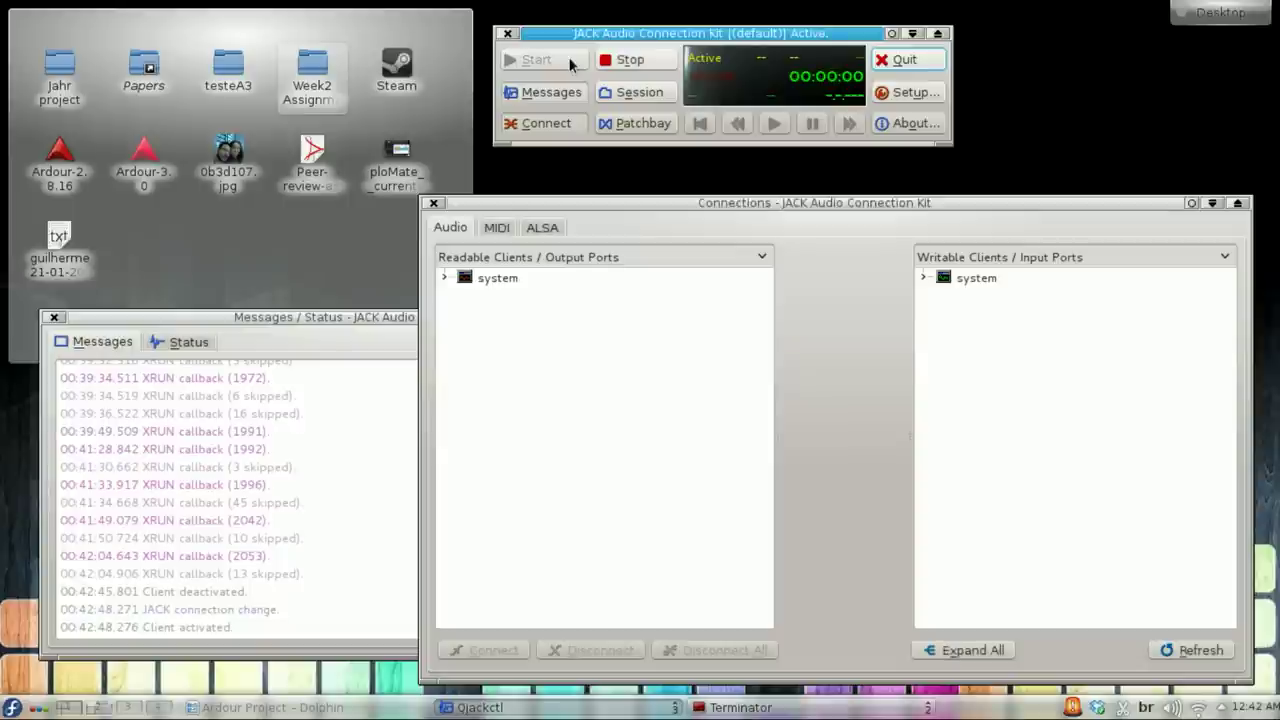
{"action": "left_click", "coordinate": [444, 278]}
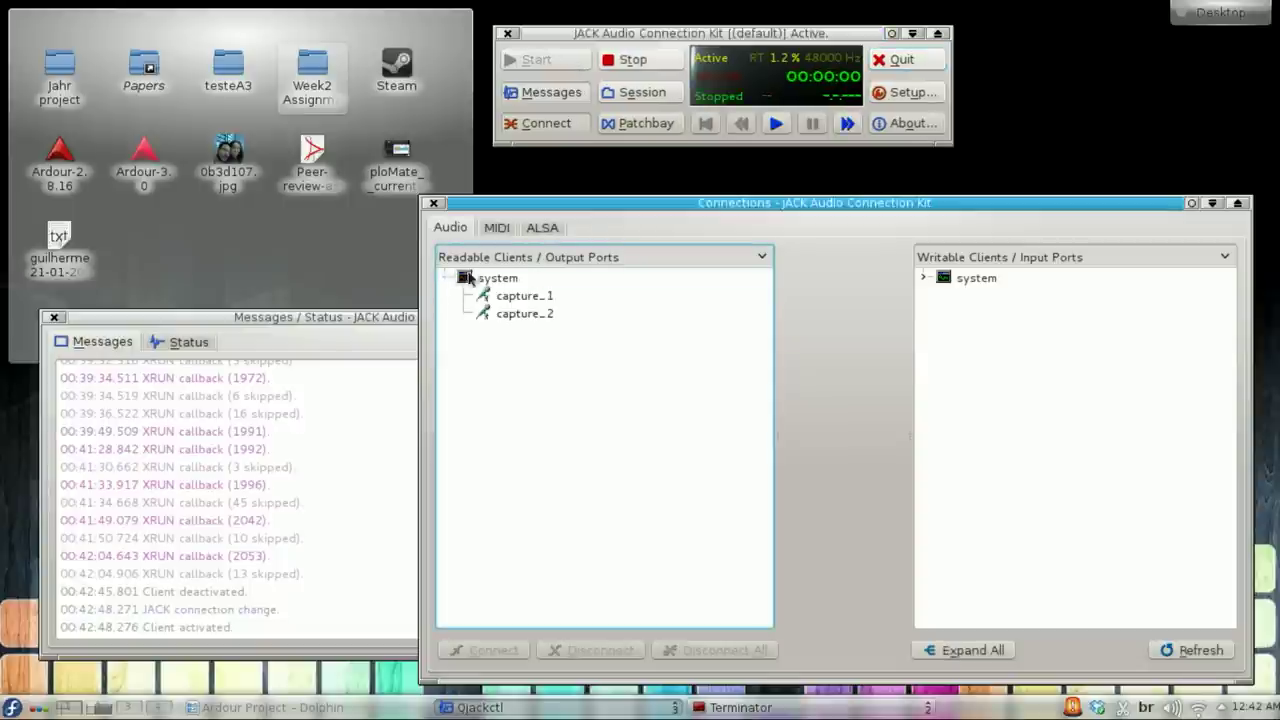
{"action": "left_click", "coordinate": [923, 278]}
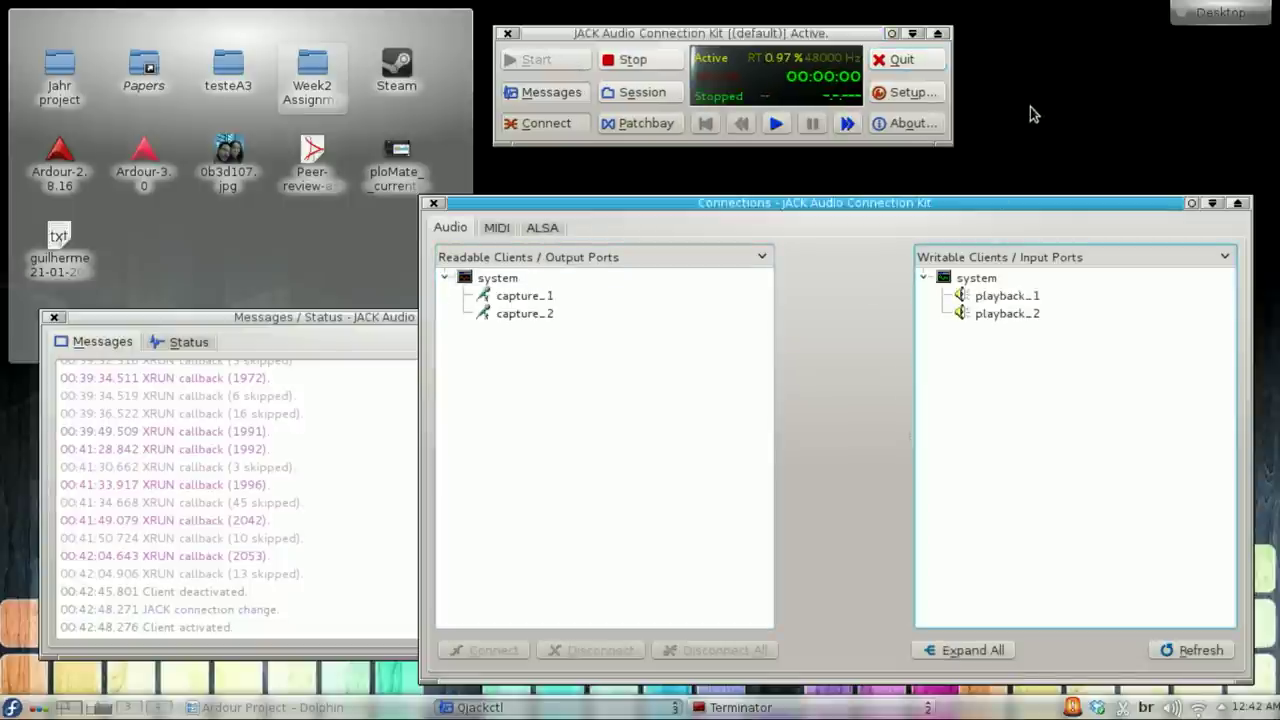
{"action": "key", "text": "ctrl+F12"}
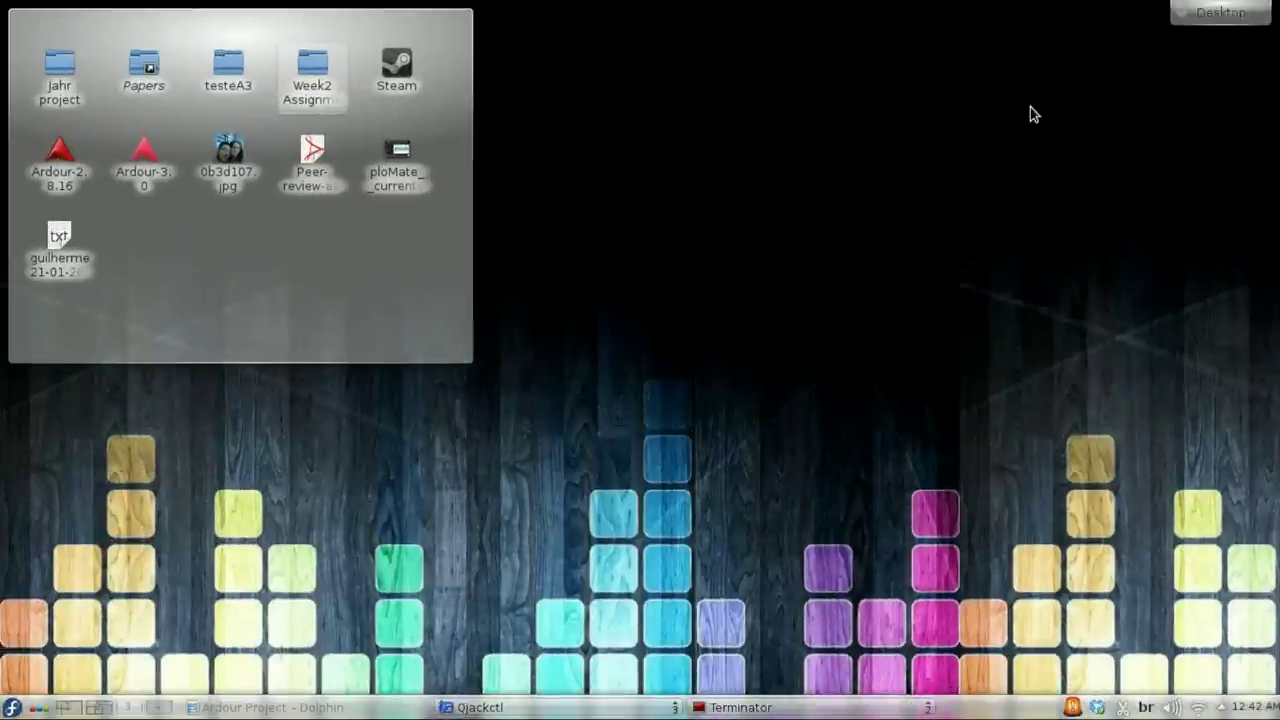
Launch Ardour-3.0 via the alt+F2 launcher and choose to create a new session.
{"action": "key", "text": "alt+F2"}
{"action": "type", "text": "ardour"}
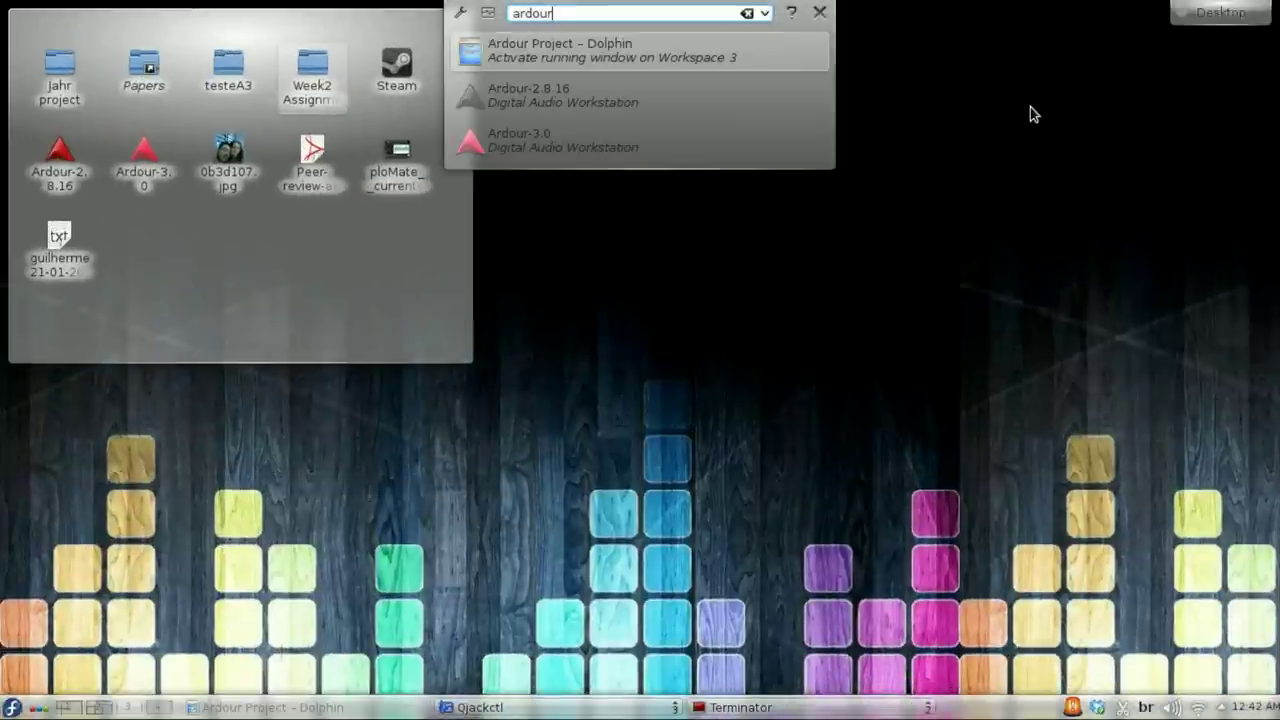
{"action": "left_click", "coordinate": [662, 132]}
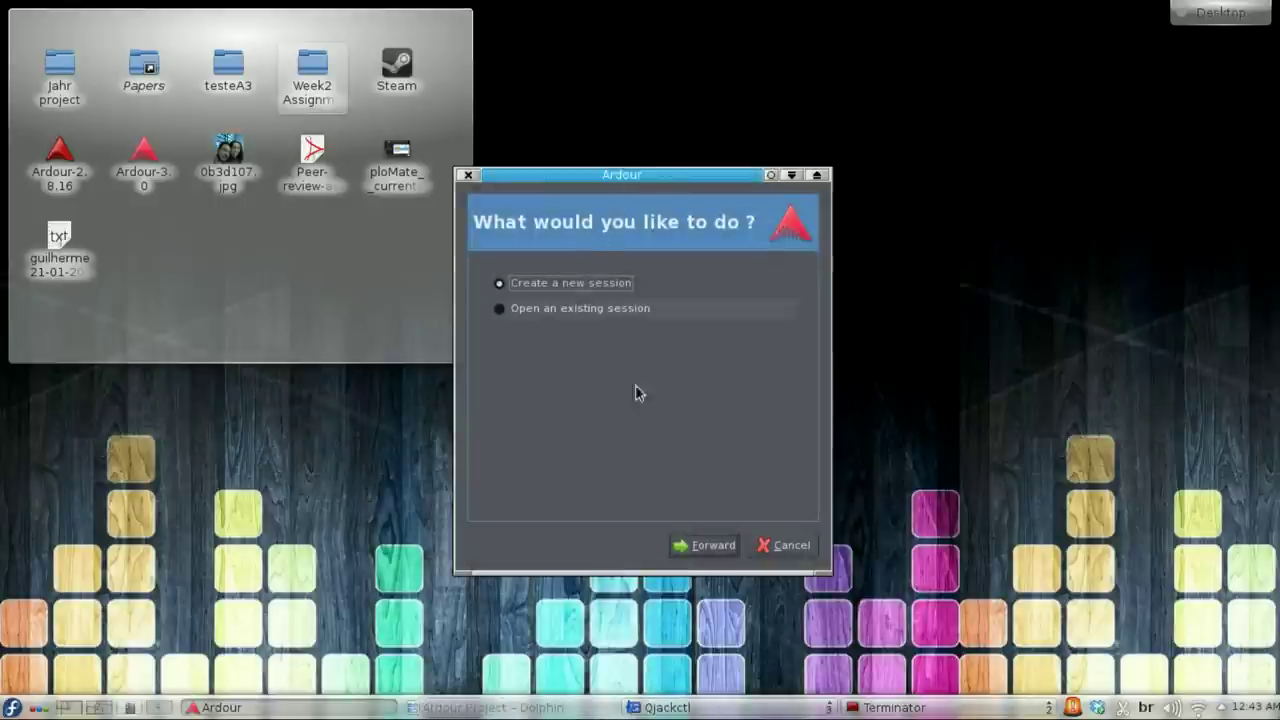
{"action": "left_click", "coordinate": [704, 545]}
Set the session folder to Ardour Project inside Week2 Assignment.
{"action": "left_click", "coordinate": [657, 309]}
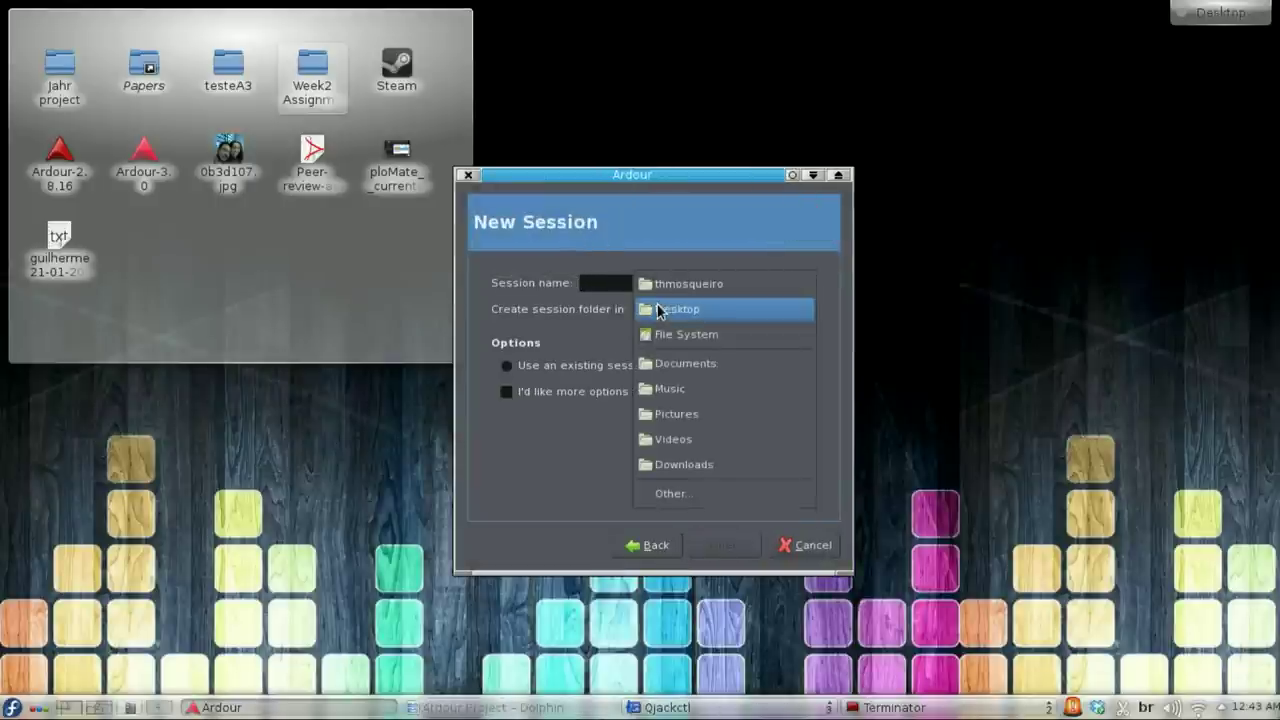
{"action": "left_click", "coordinate": [668, 492]}
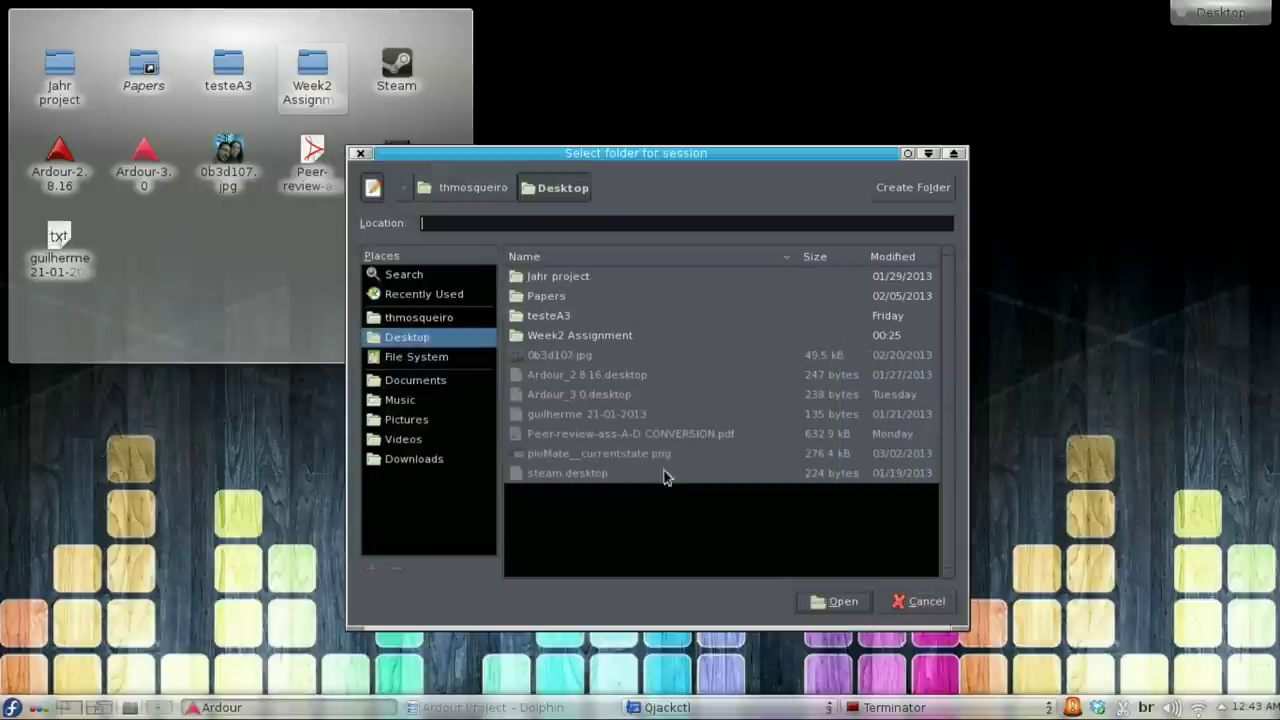
{"action": "double_click", "coordinate": [564, 337]}
{"action": "left_click", "coordinate": [590, 279]}
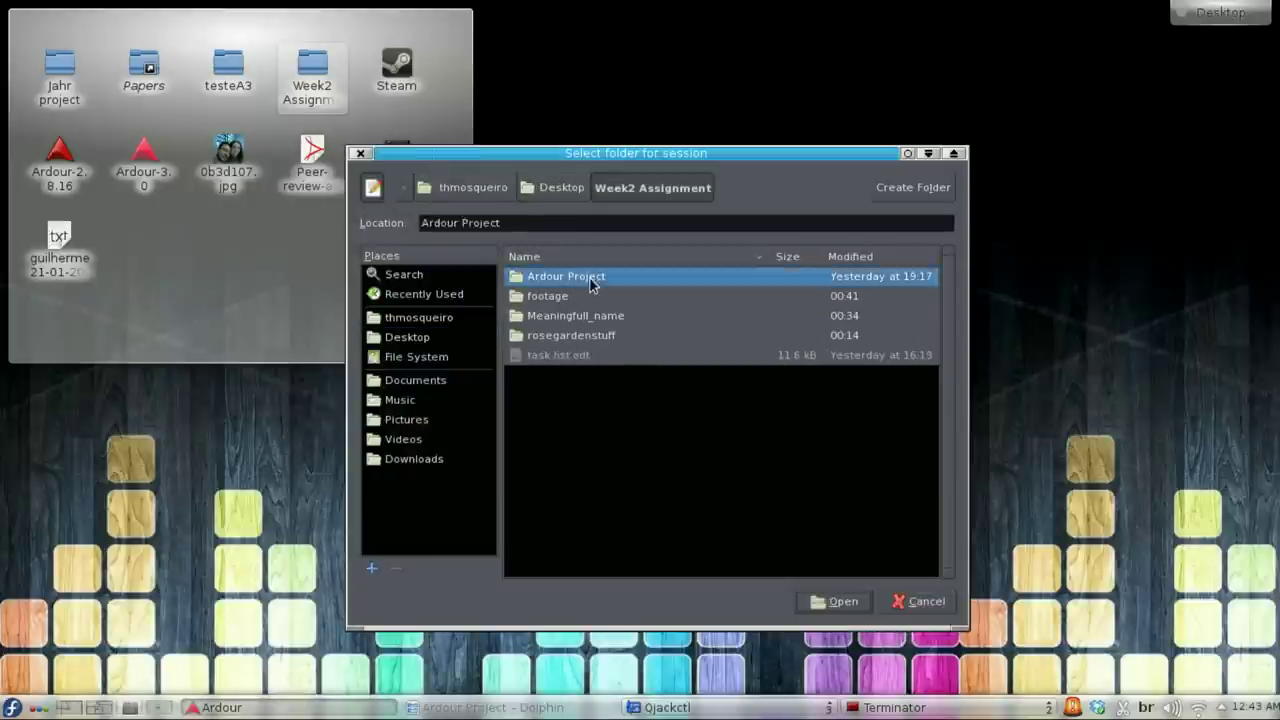
{"action": "double_click", "coordinate": [590, 279]}
{"action": "left_click", "coordinate": [840, 602]}
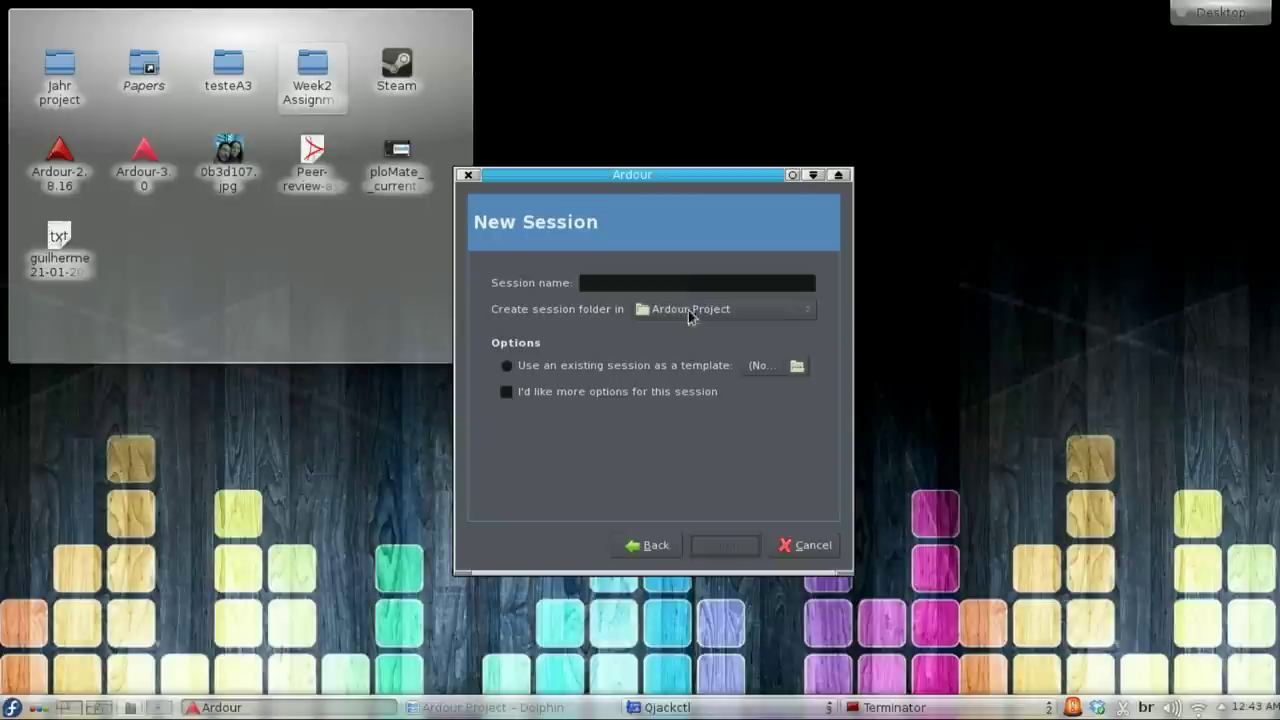
Name the session Meaningfull_name and create it with more options, starting the audio engine.
{"action": "left_click", "coordinate": [675, 281]}
{"action": "type", "text": "Meaningfull_name"}
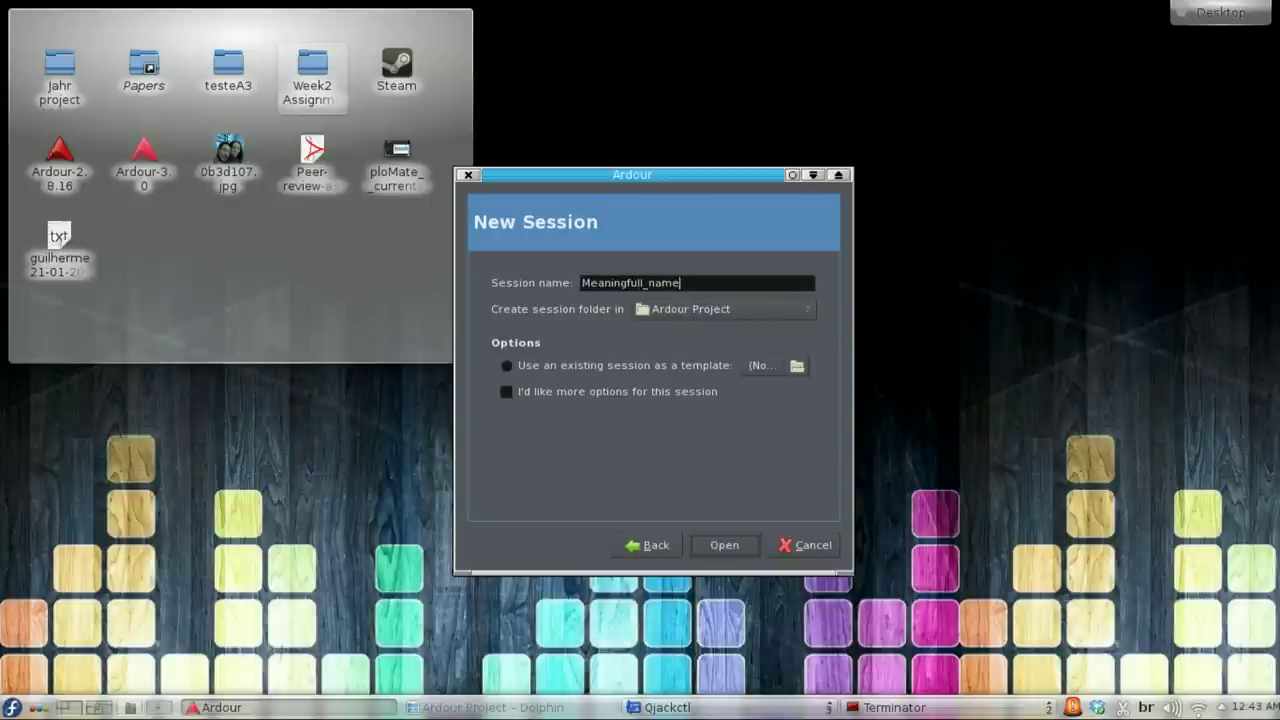
{"action": "left_click", "coordinate": [644, 394]}
{"action": "left_click", "coordinate": [724, 547]}
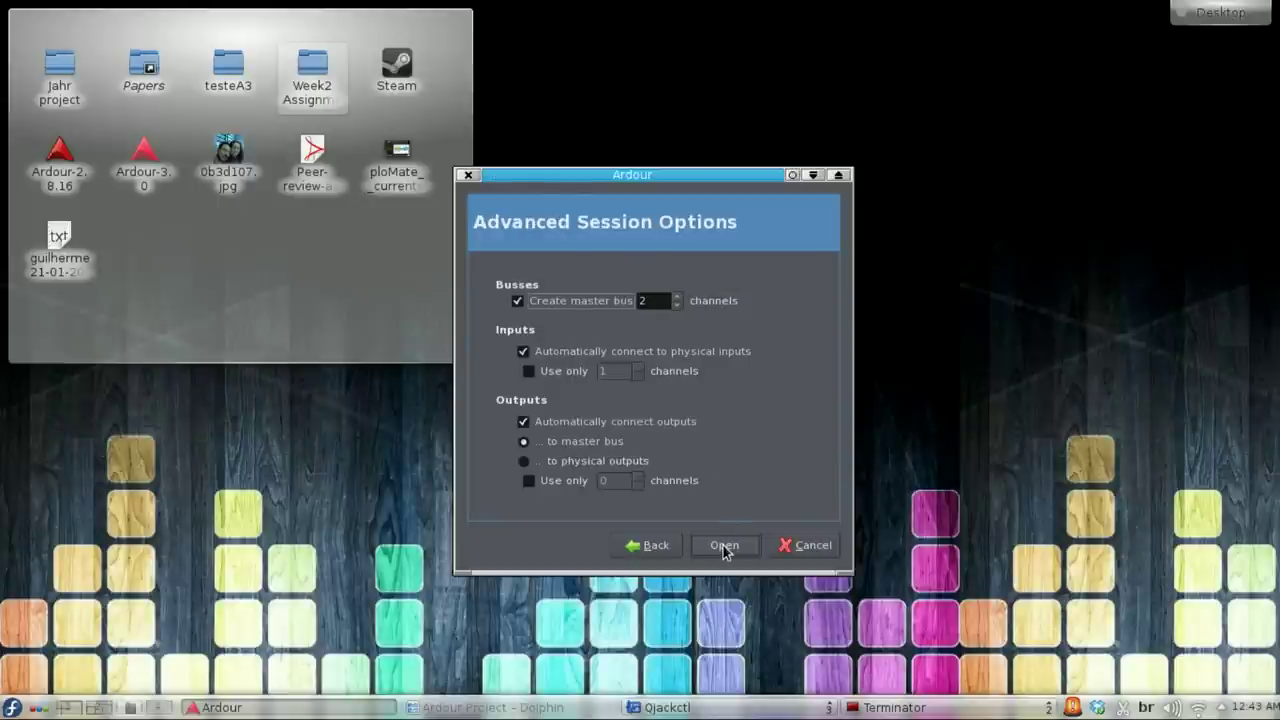
{"action": "left_click", "coordinate": [724, 546]}
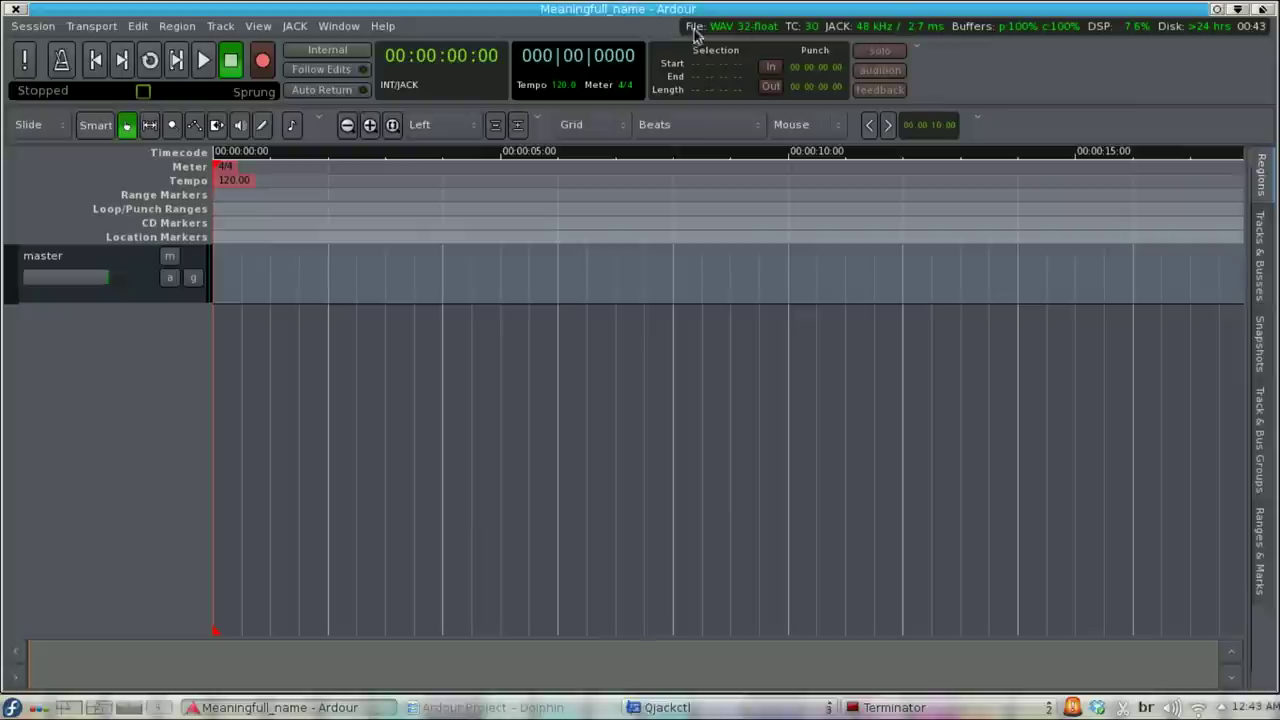
Set the JACK latency buffer to 128 samples, about 2.7 ms at 48 kHz.
{"action": "left_click", "coordinate": [302, 29]}
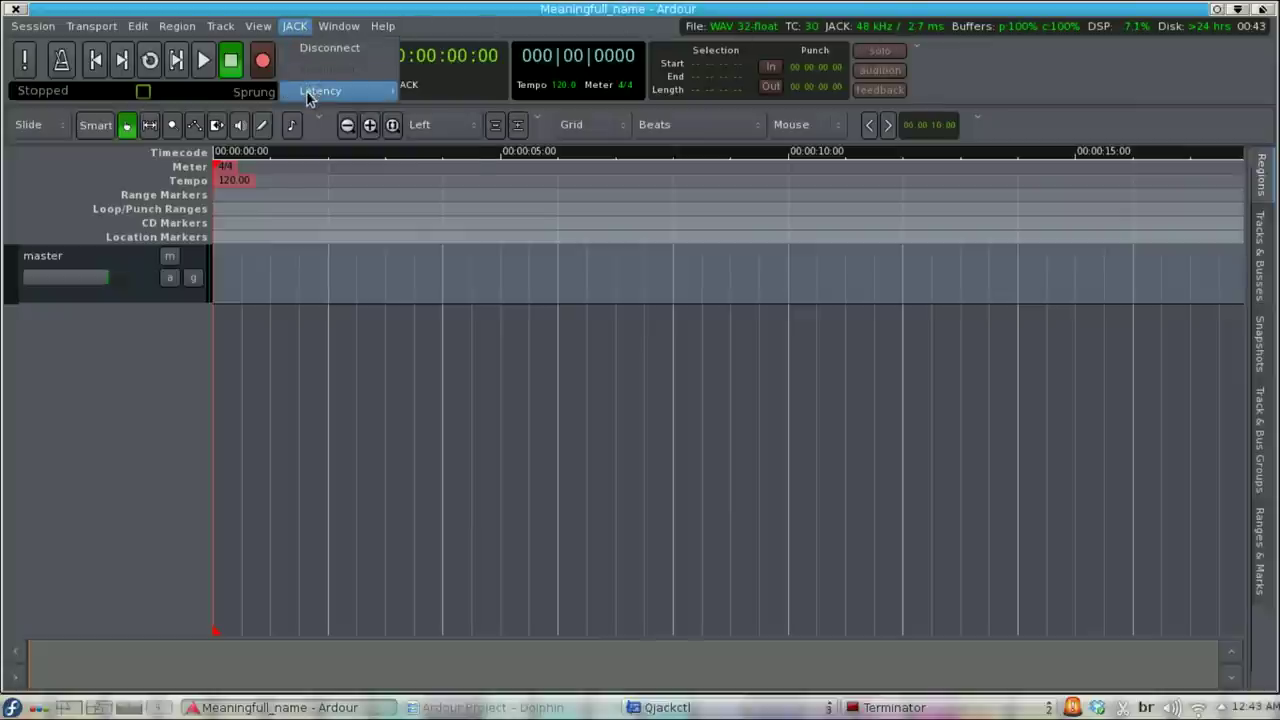
{"action": "mouse_move", "coordinate": [308, 93]}
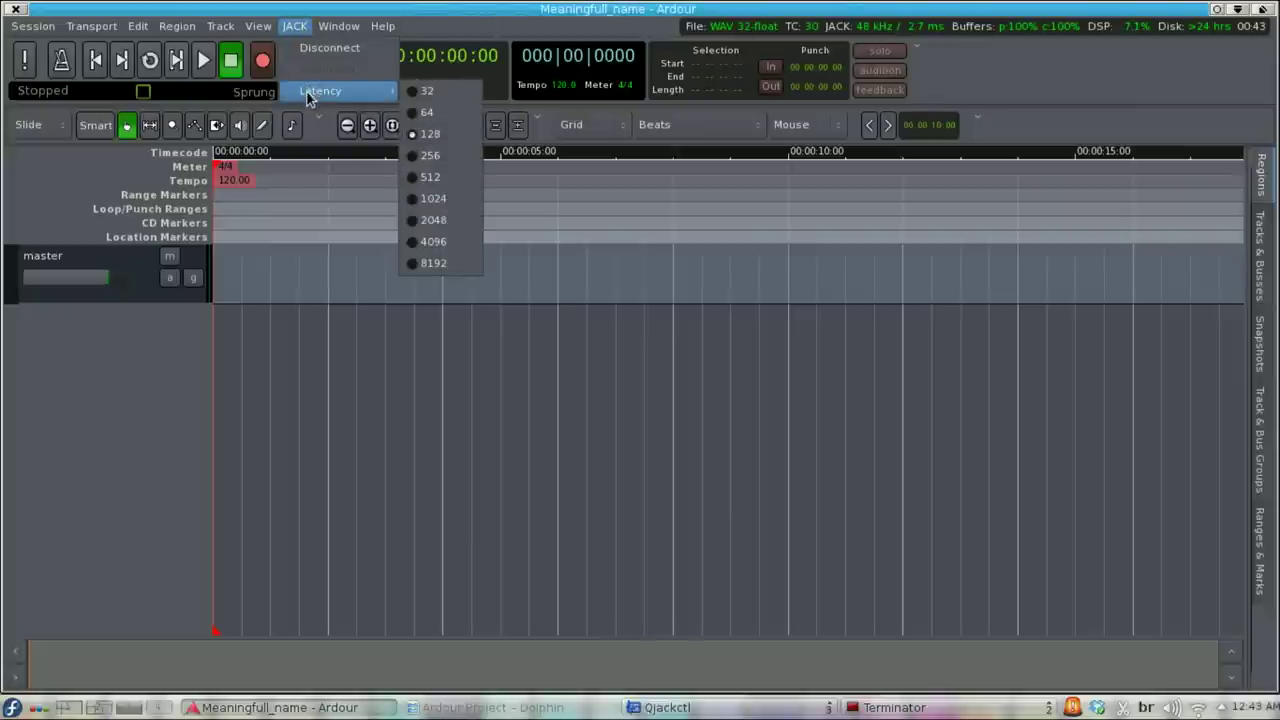
{"action": "left_click", "coordinate": [440, 136]}
{"action": "left_click", "coordinate": [30, 25]}
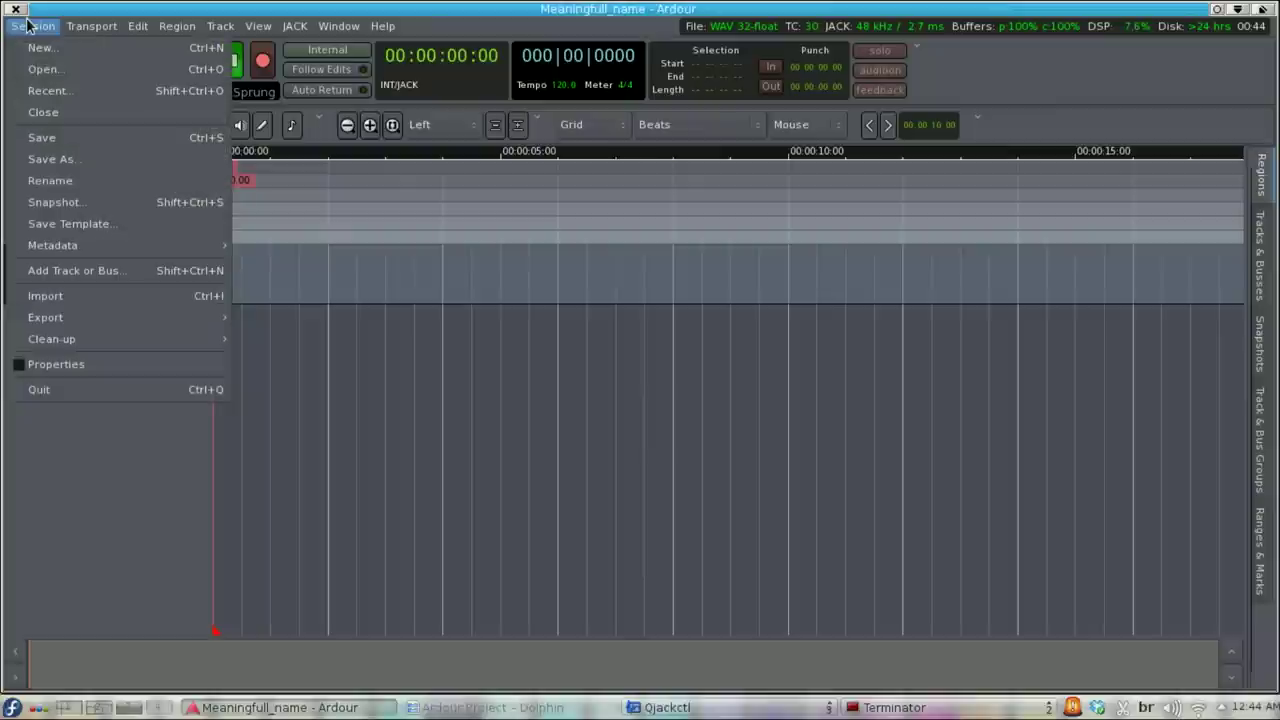
Set session media to 24-bit integer Broadcast WAVE files, then save the session.
{"action": "left_click", "coordinate": [26, 368]}
{"action": "left_click_drag", "start_coordinate": [280, 25], "coordinate": [620, 200]}
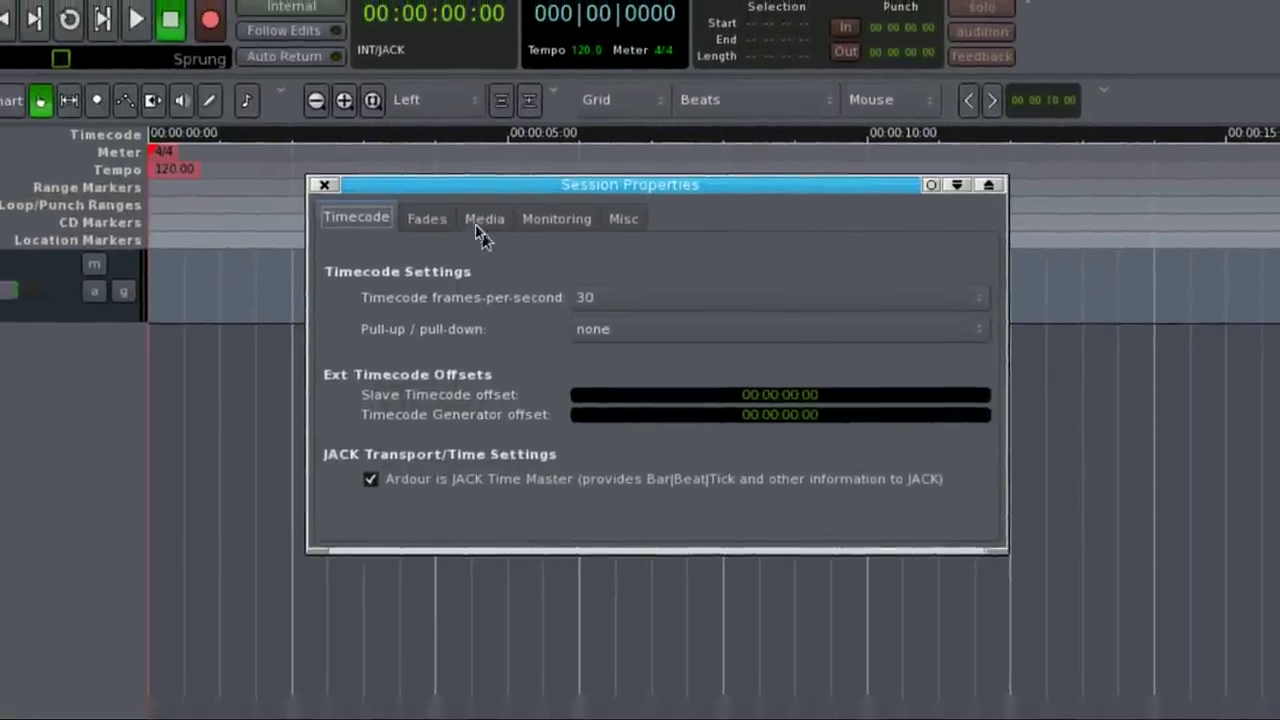
{"action": "left_click", "coordinate": [450, 226]}
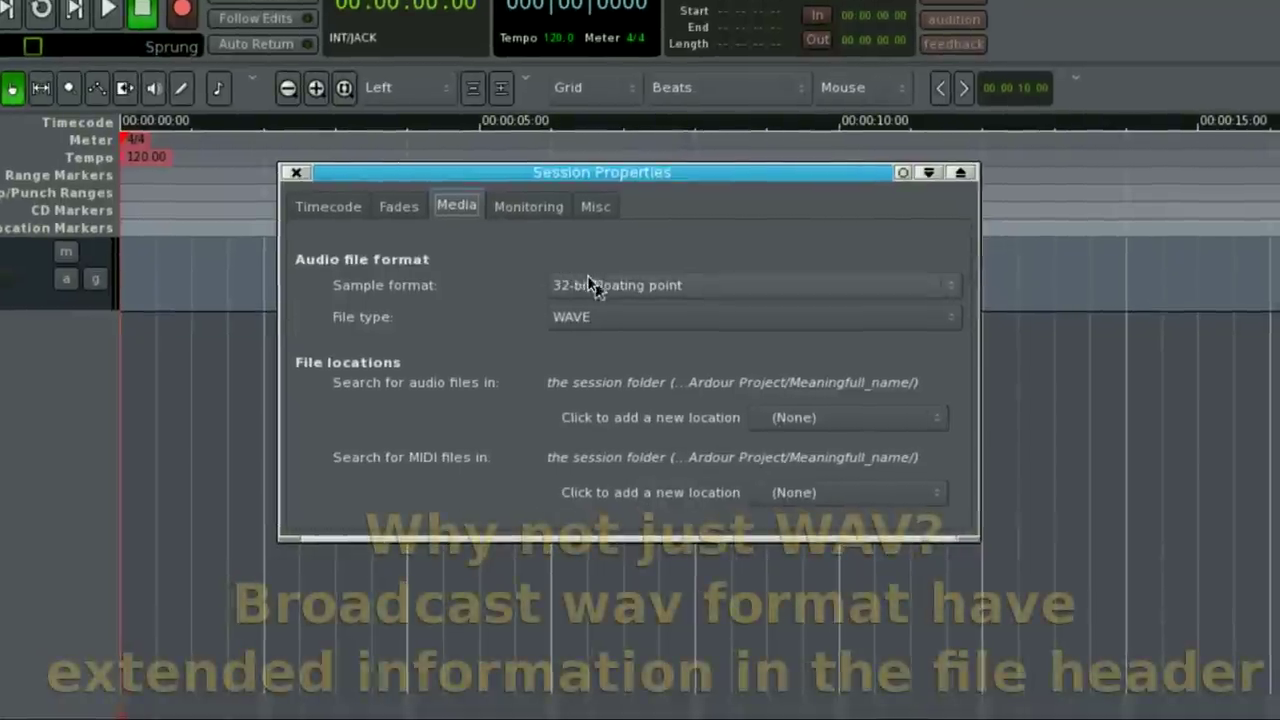
{"action": "left_click", "coordinate": [620, 300]}
{"action": "left_click", "coordinate": [620, 330]}
{"action": "left_click", "coordinate": [593, 311]}
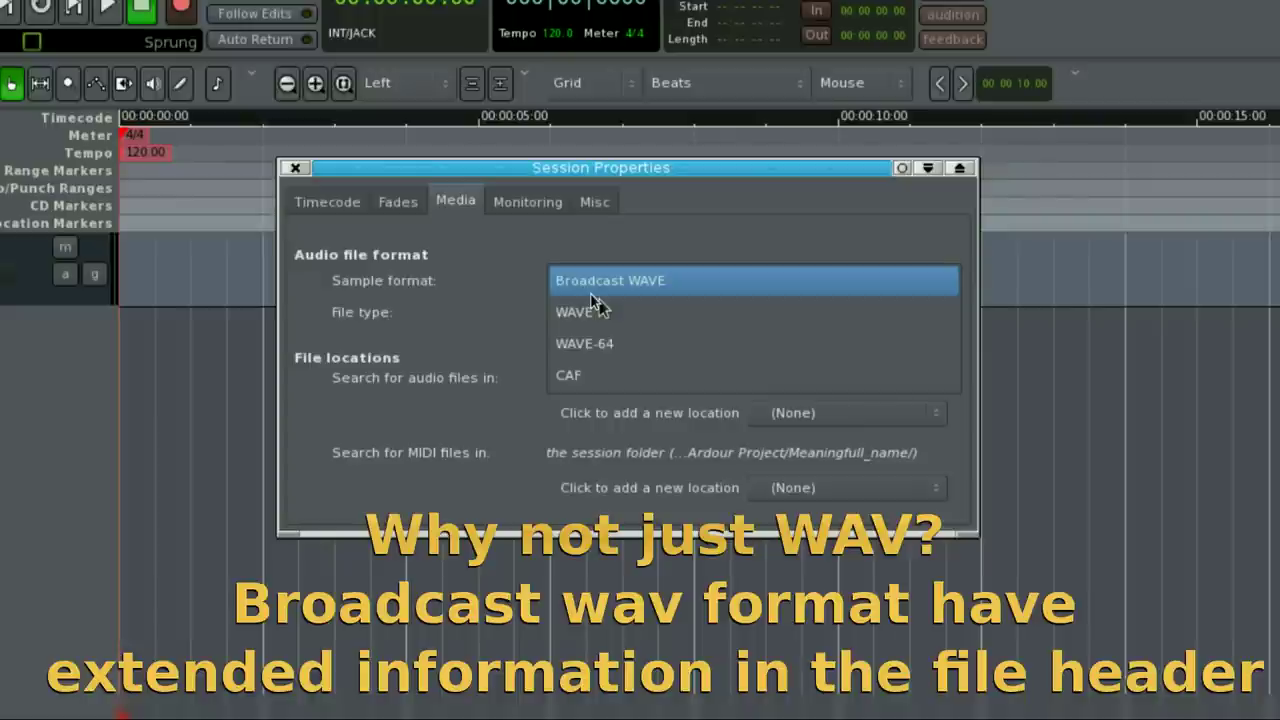
{"action": "left_click", "coordinate": [591, 295]}
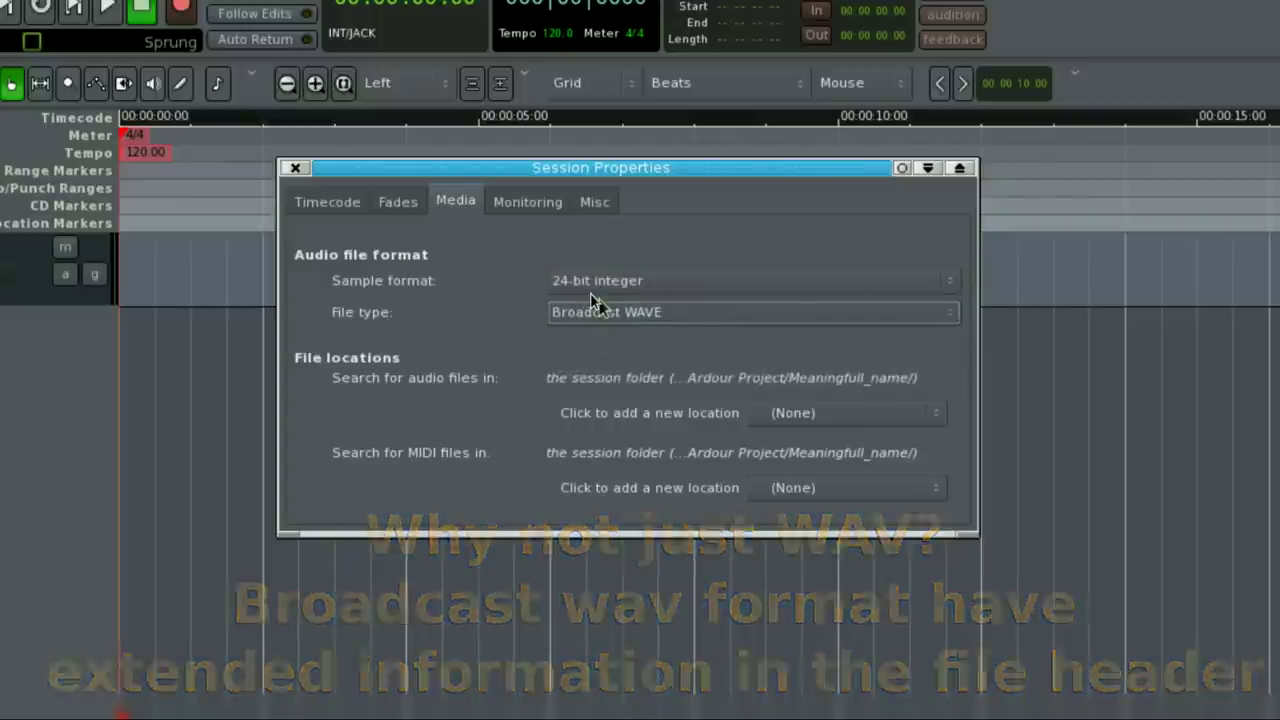
{"action": "key", "text": "Escape"}
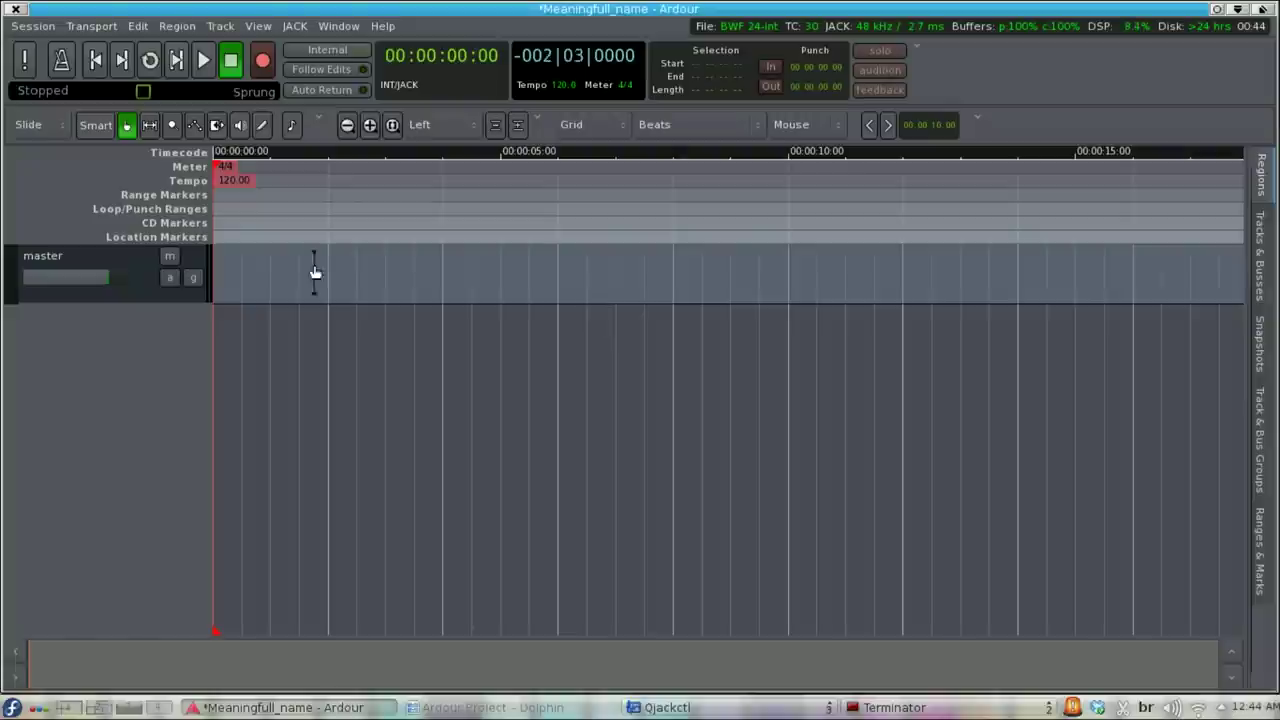
{"action": "left_click", "coordinate": [35, 27]}
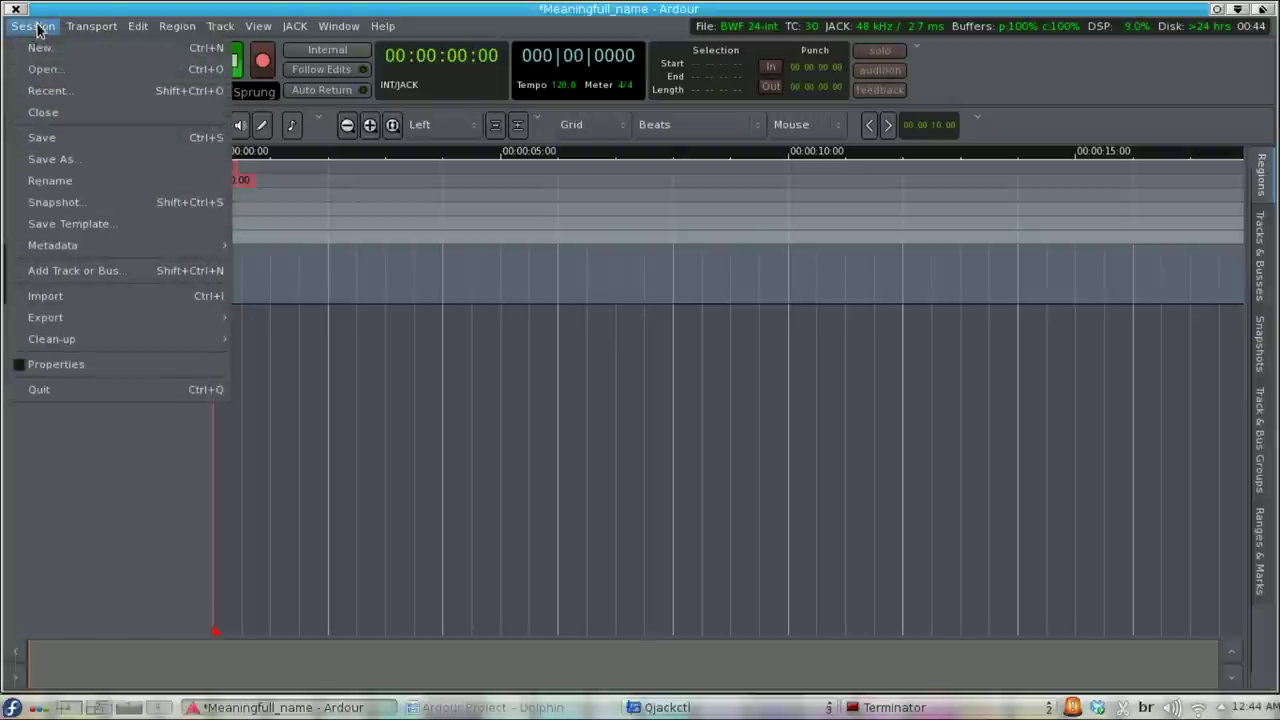
{"action": "left_click", "coordinate": [54, 137]}
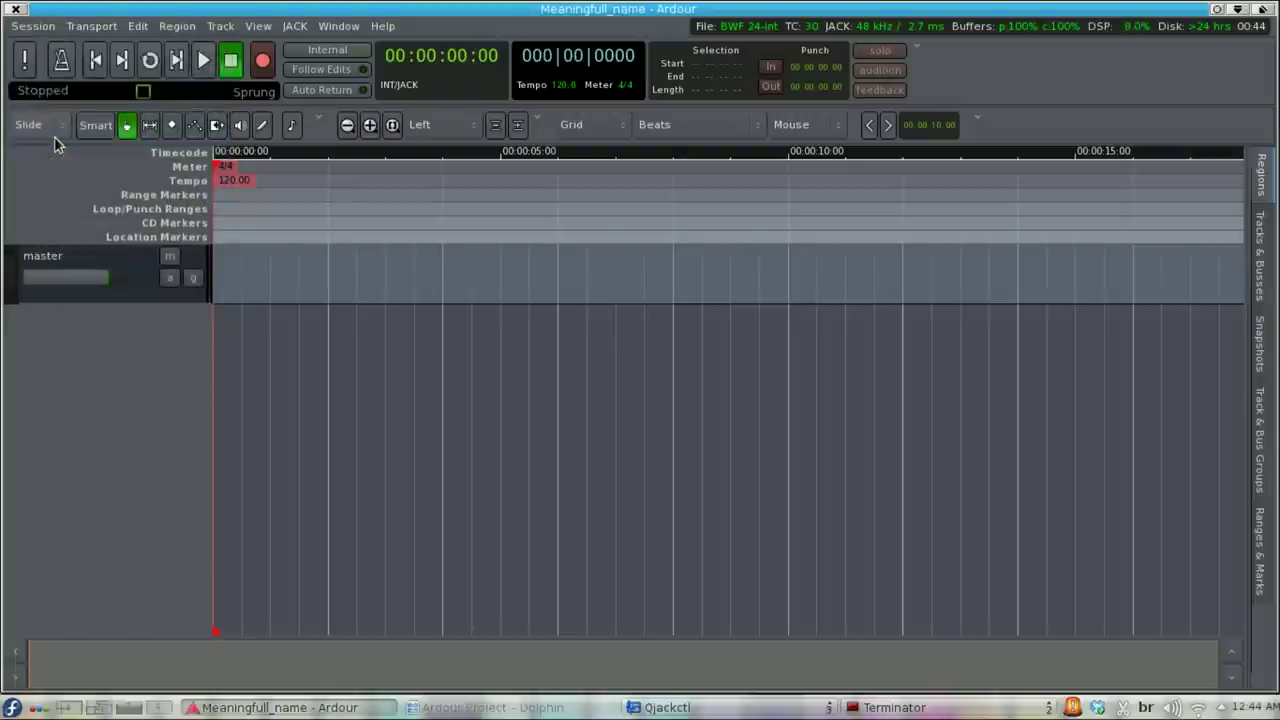
Add one mono audio track to the session.
{"action": "left_click", "coordinate": [221, 26]}
{"action": "left_click", "coordinate": [228, 52]}
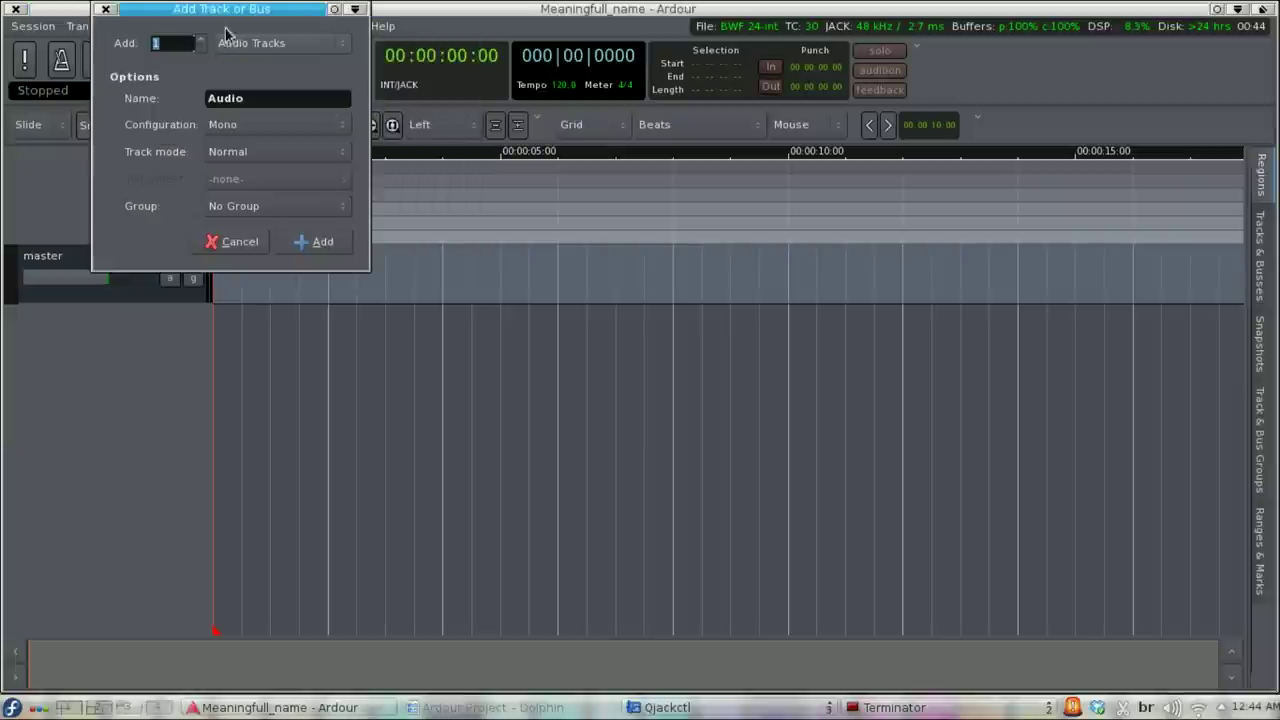
{"action": "left_click_drag", "start_coordinate": [257, 14], "coordinate": [555, 140]}
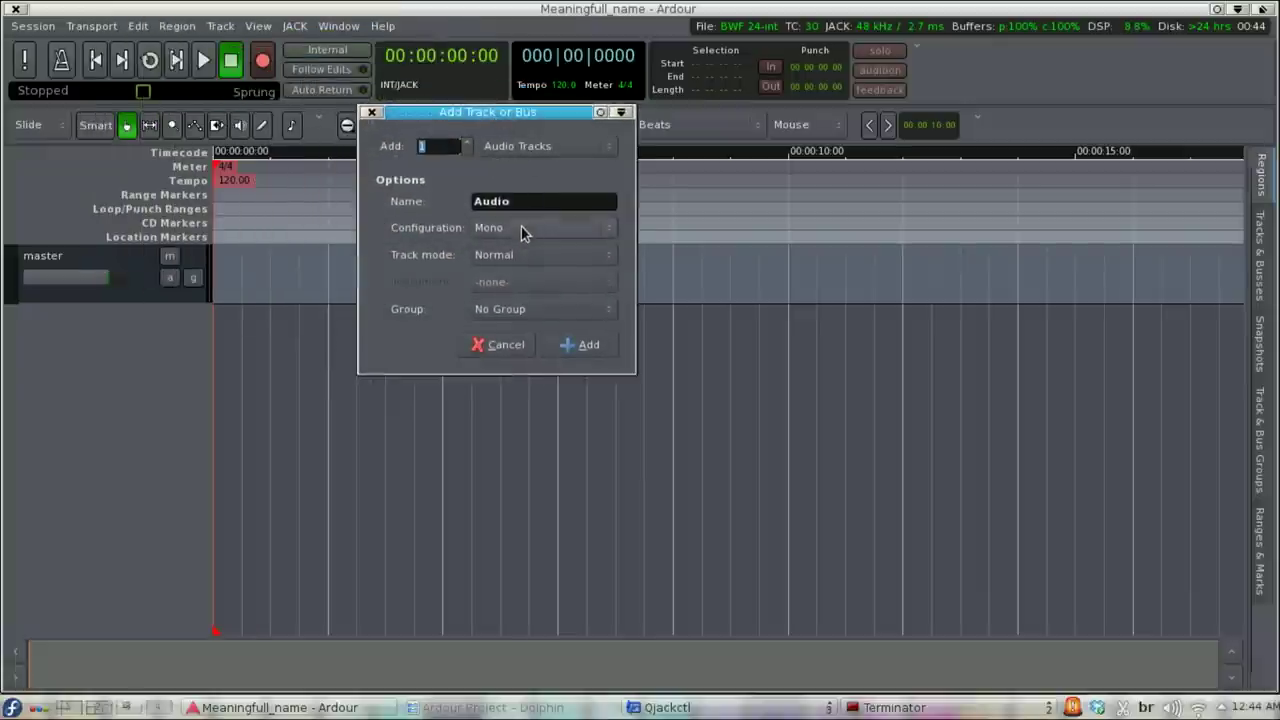
{"action": "left_click", "coordinate": [581, 346]}
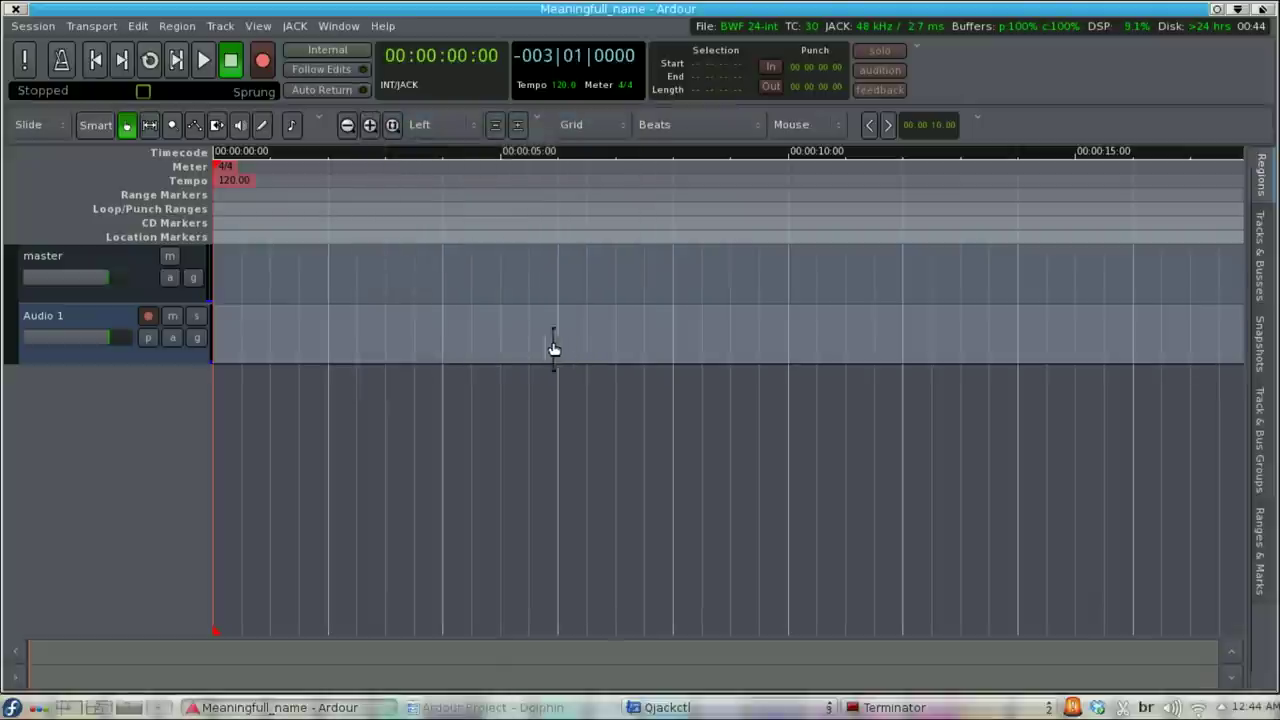
Rename the Audio 1 track to Drumset and clear the track selection.
{"action": "double_click", "coordinate": [50, 318]}
{"action": "type", "text": "Drum"}
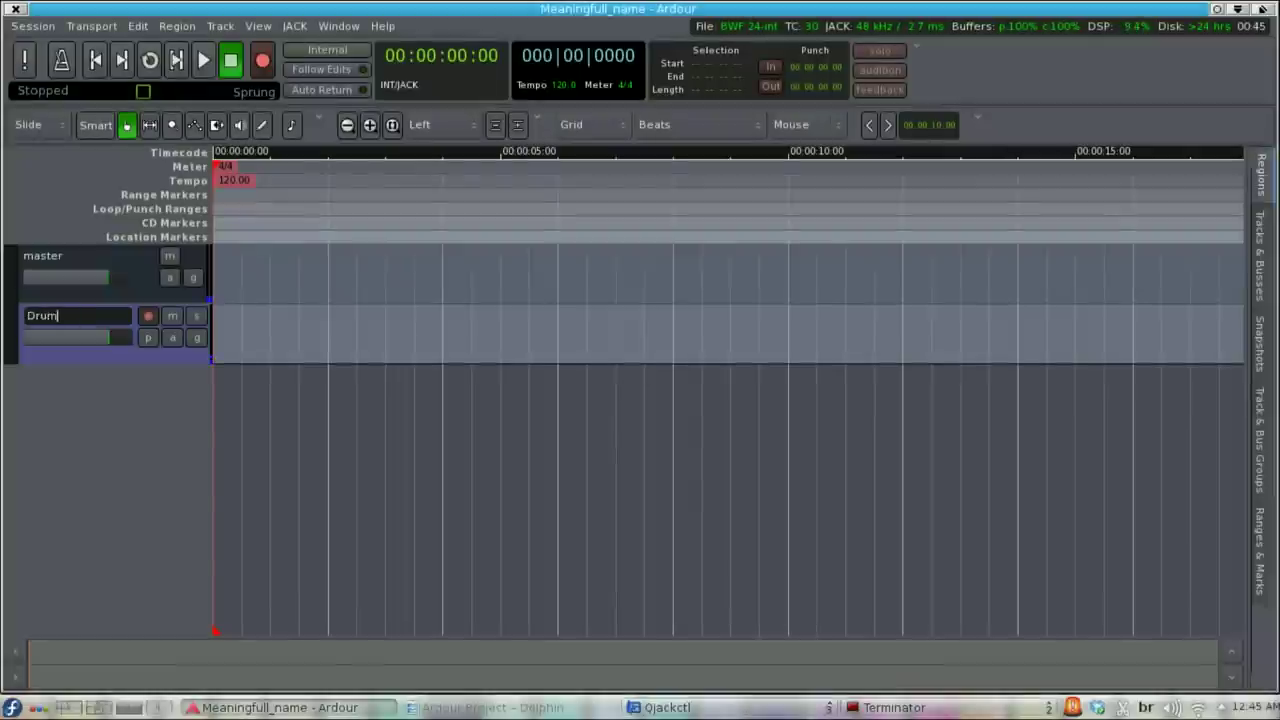
{"action": "type", "text": "set"}
{"action": "key", "text": "Return"}
{"action": "left_click", "coordinate": [331, 335]}
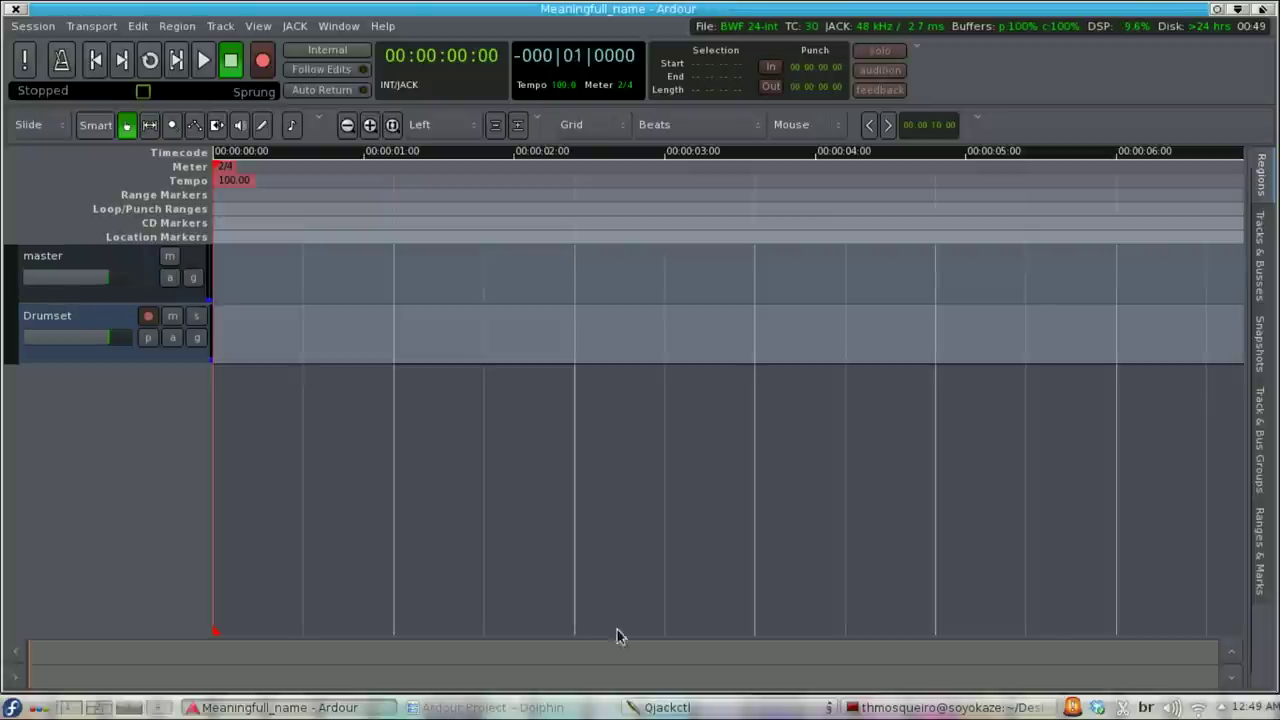
{"action": "left_click", "coordinate": [728, 710]}
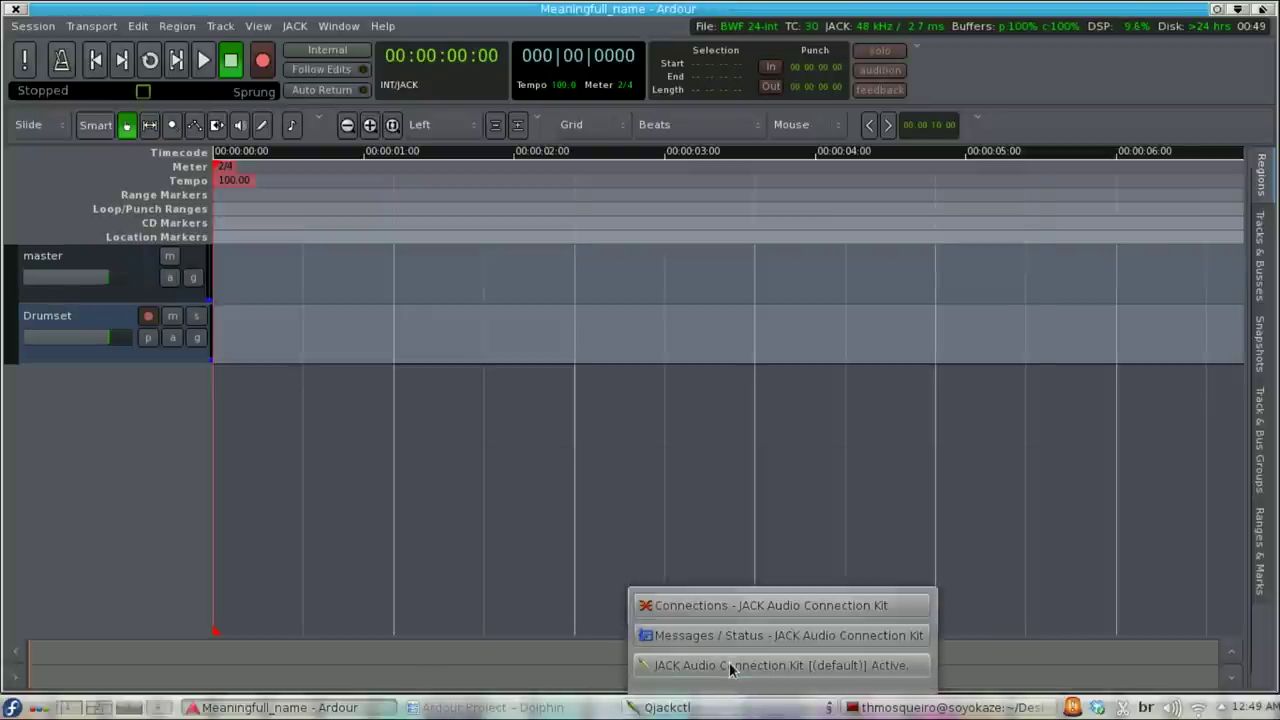
In QjackCtl Connections, disconnect system capture_1 from the Drumset track's audio_in 1.
{"action": "left_click", "coordinate": [726, 666]}
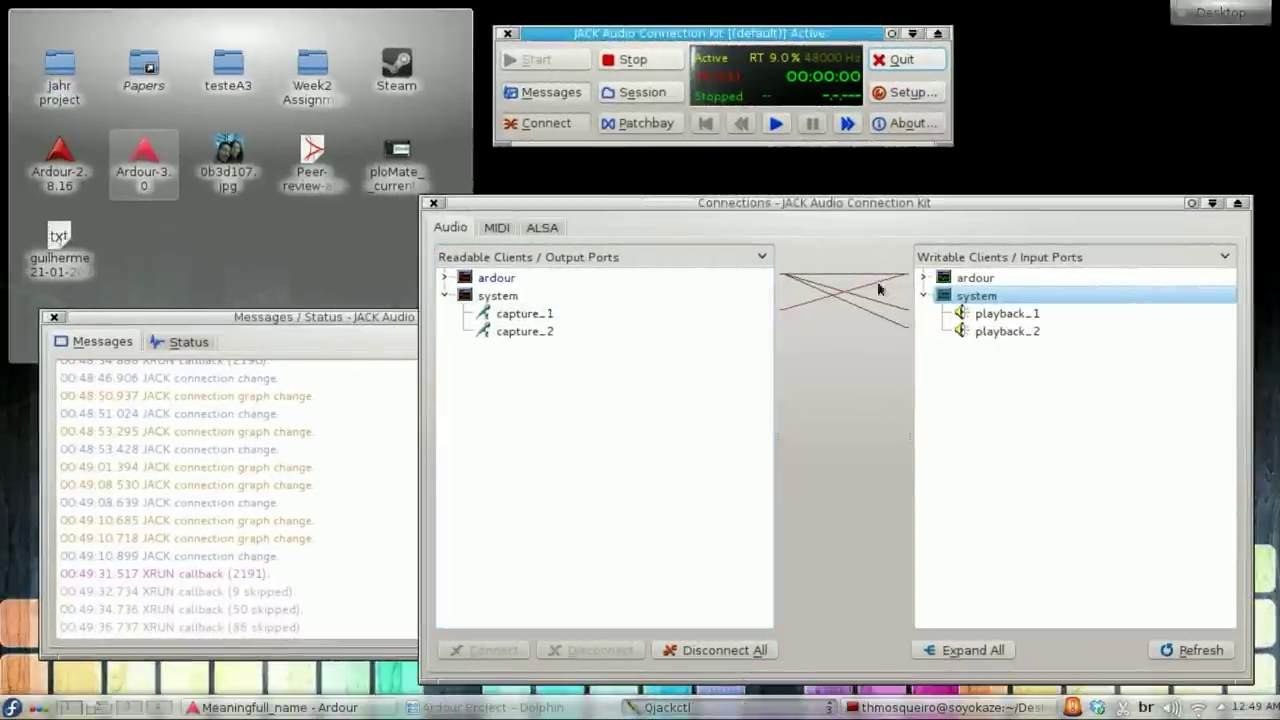
{"action": "left_click", "coordinate": [923, 277]}
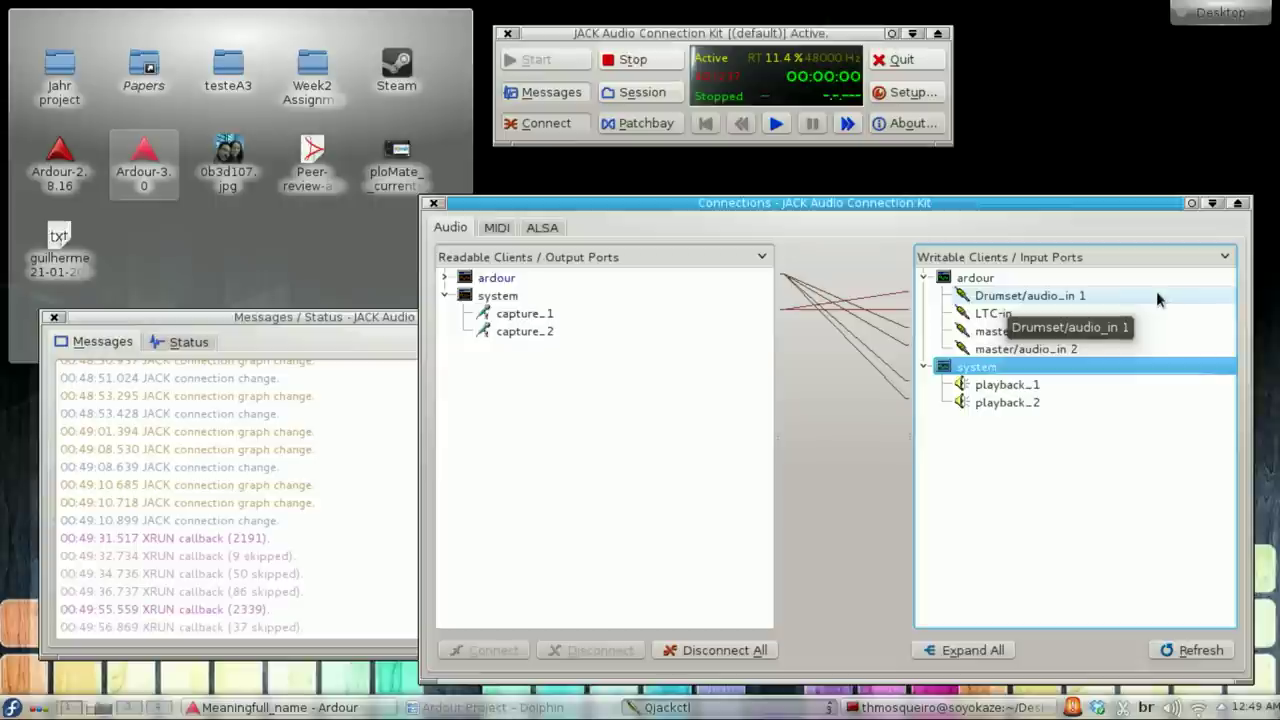
{"action": "left_click", "coordinate": [525, 313]}
{"action": "left_click", "coordinate": [1030, 295]}
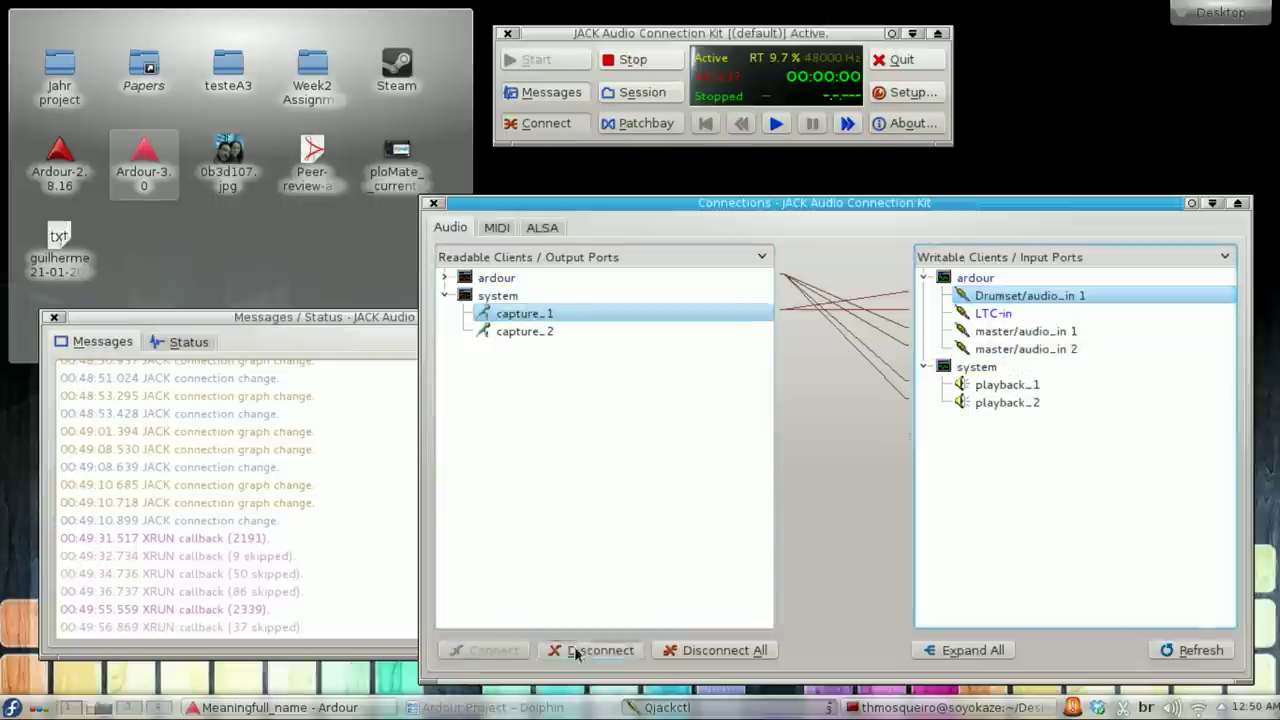
{"action": "left_click", "coordinate": [525, 331]}
{"action": "left_click", "coordinate": [1042, 312]}
{"action": "left_click", "coordinate": [1044, 300]}
{"action": "left_click", "coordinate": [1046, 312]}
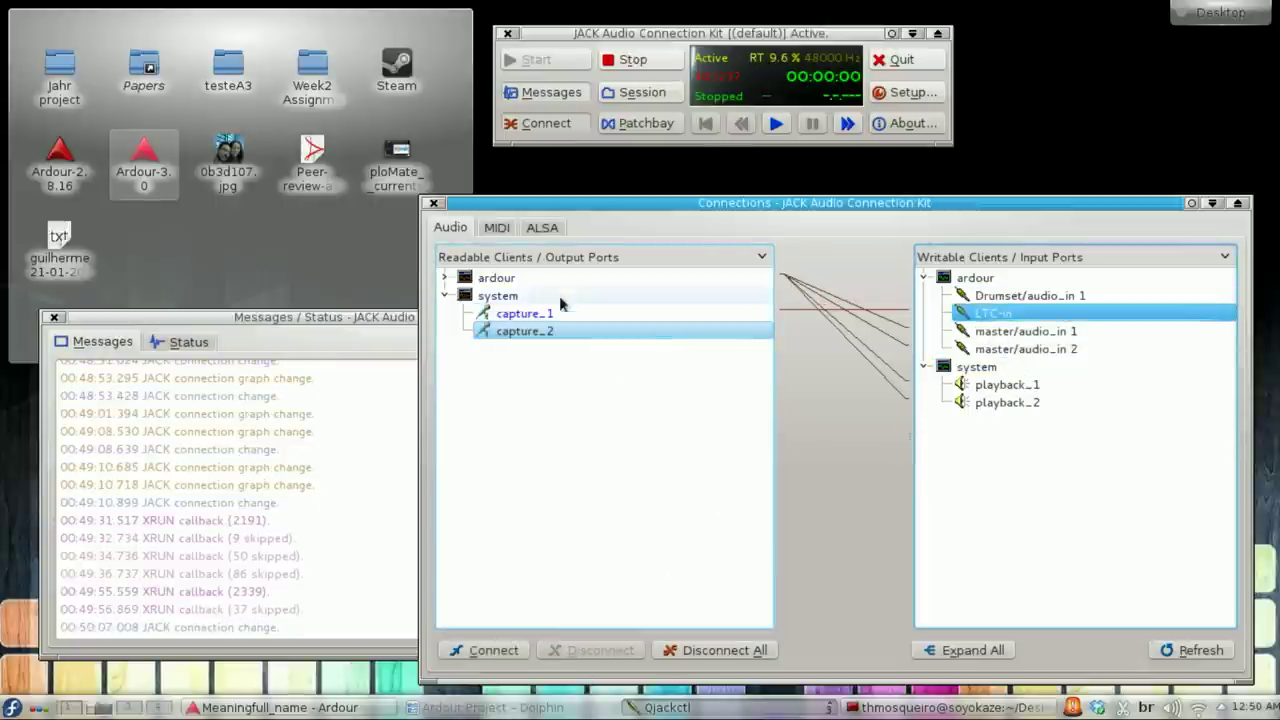
{"action": "left_click", "coordinate": [1050, 310]}
{"action": "left_click", "coordinate": [691, 314]}
{"action": "double_click", "coordinate": [691, 314]}
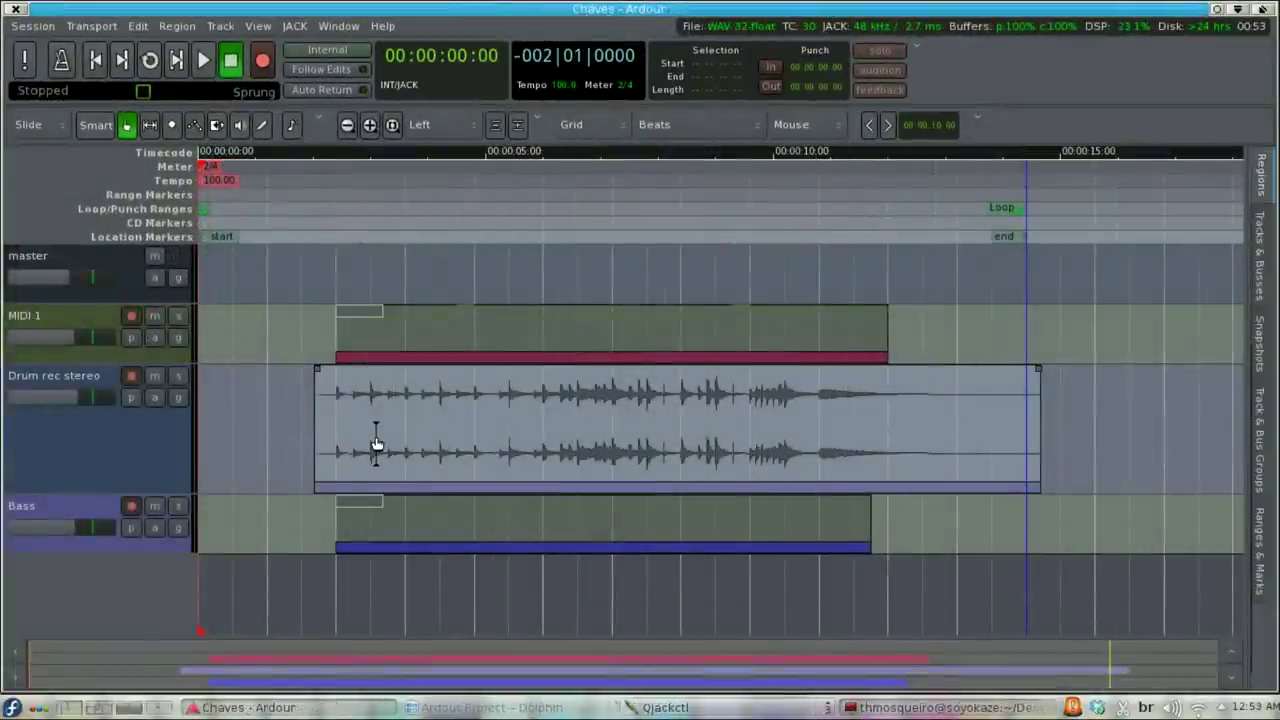
Zoom out to the full session, shrink the Drum rec stereo track, and show the Mixer.
{"action": "scroll", "coordinate": [376, 443], "scroll_direction": "up", "scroll_amount": 2}
{"action": "scroll", "coordinate": [583, 452], "scroll_direction": "up", "scroll_amount": 3}
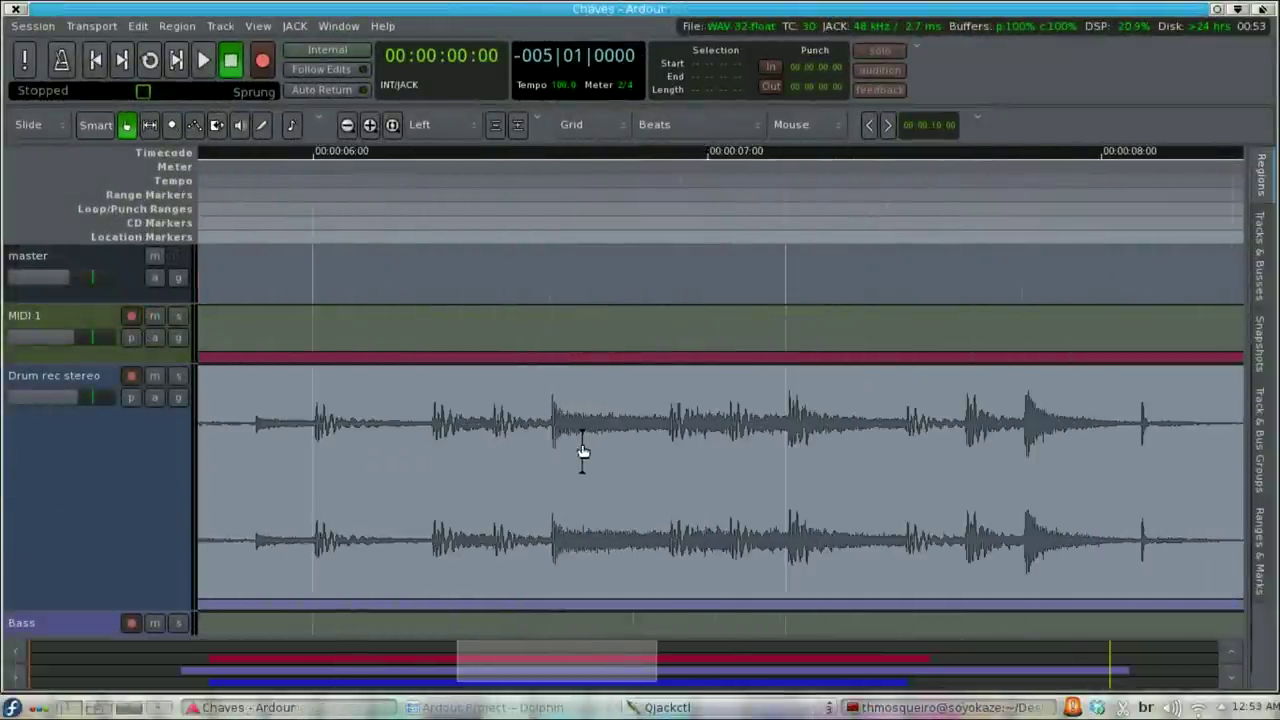
{"action": "scroll", "coordinate": [583, 452], "scroll_direction": "up", "scroll_amount": 1}
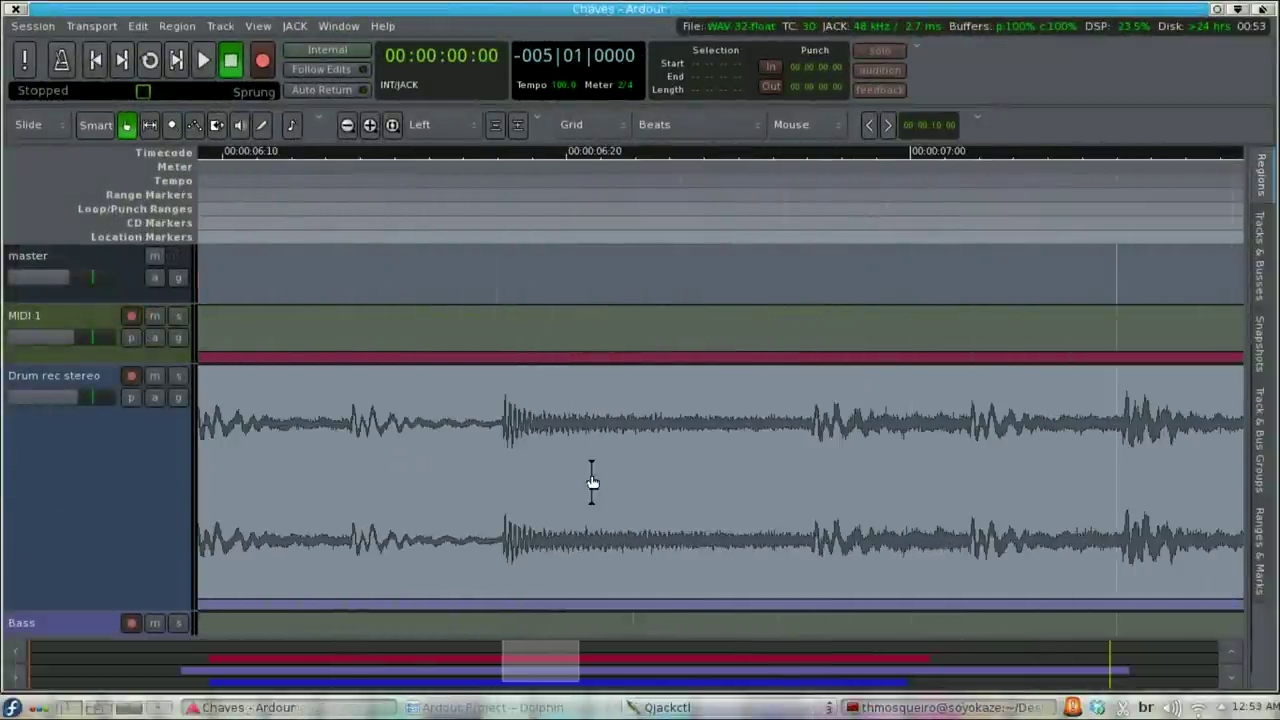
{"action": "scroll", "coordinate": [554, 457], "scroll_direction": "down", "scroll_amount": 7}
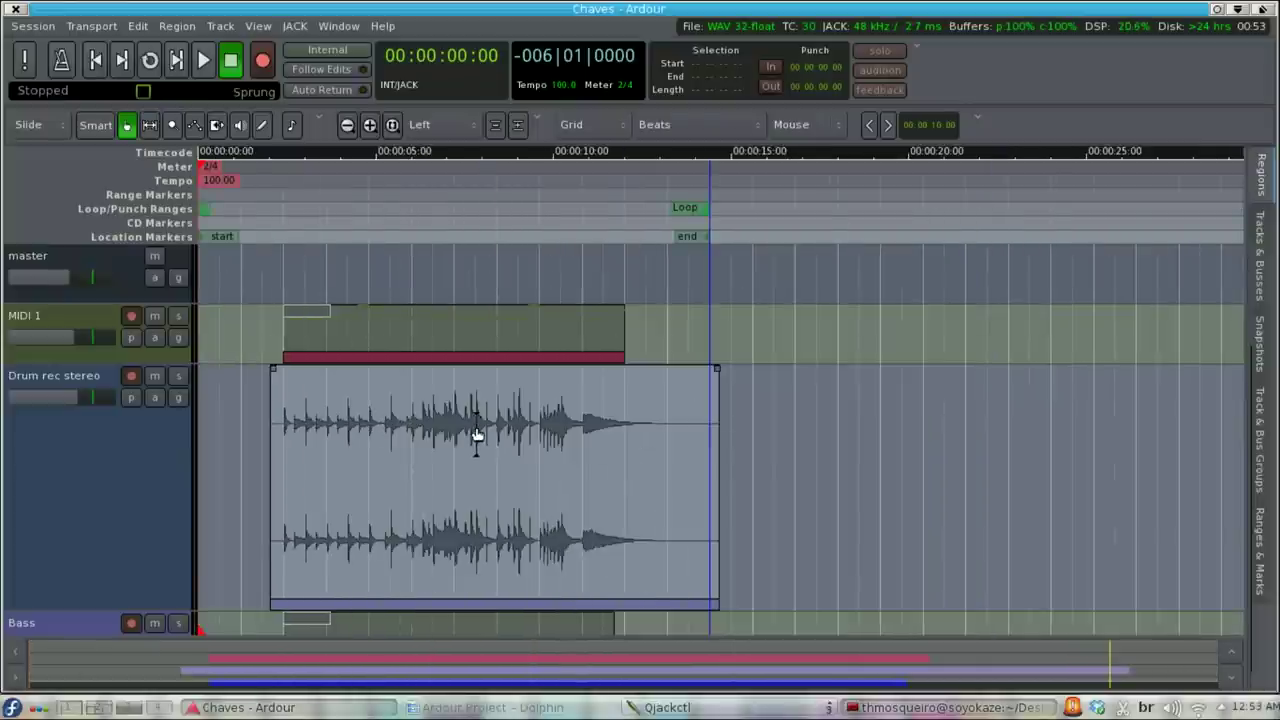
{"action": "scroll", "coordinate": [477, 434], "scroll_direction": "down", "scroll_amount": 4}
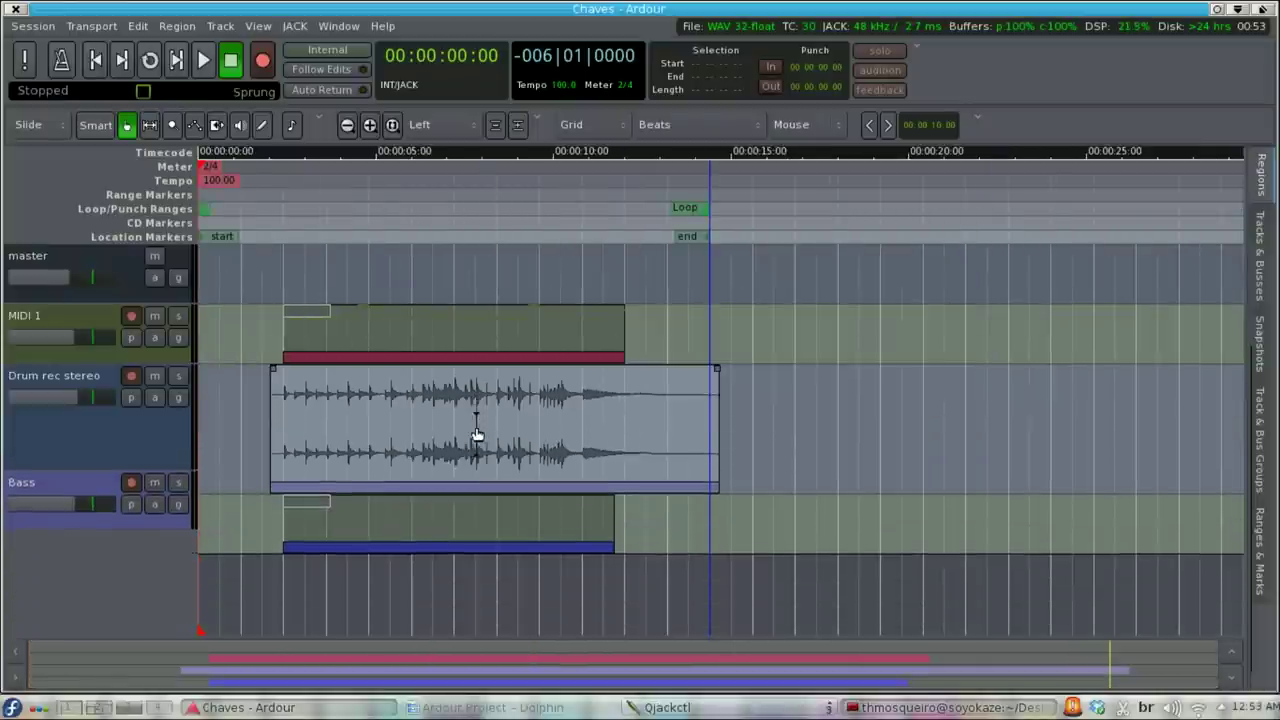
{"action": "scroll", "coordinate": [477, 434], "scroll_direction": "down", "scroll_amount": 1}
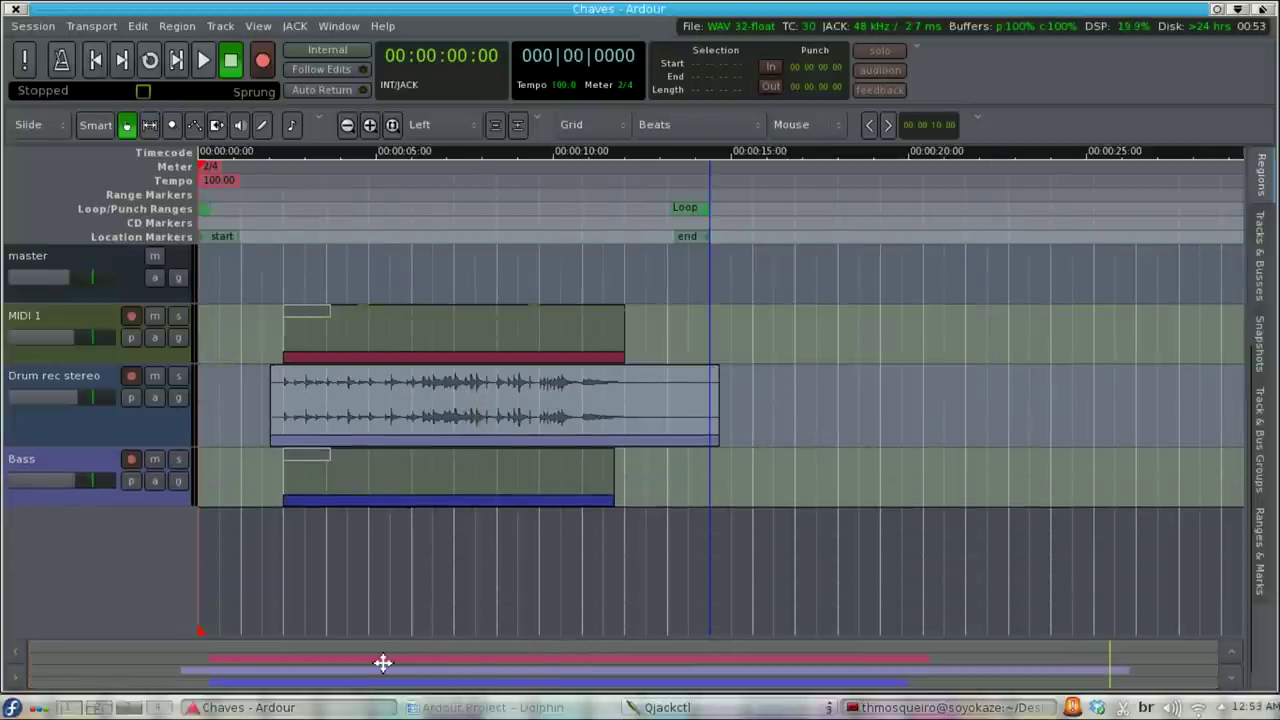
{"action": "key", "text": "alt+m"}
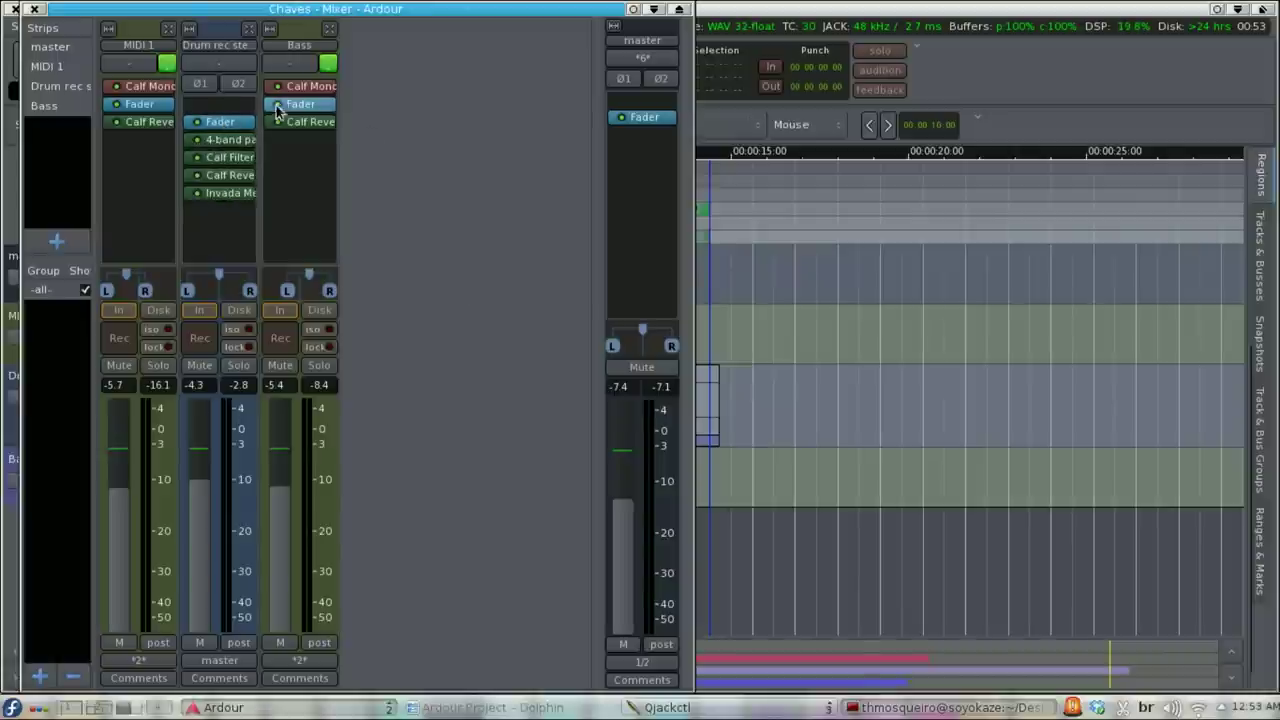
Return to the editor, set the JACK buffer to 1024 (21.3 ms), and start playback.
{"action": "key", "text": "alt+m"}
{"action": "left_click", "coordinate": [295, 26]}
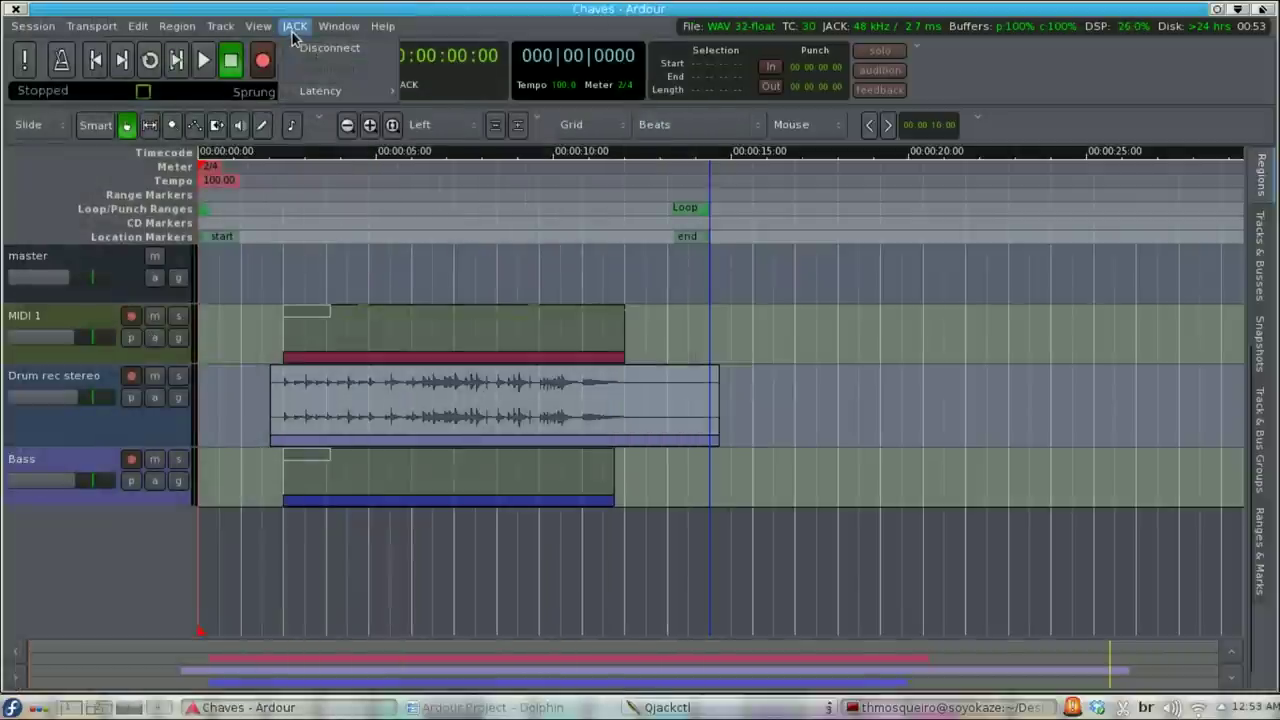
{"action": "mouse_move", "coordinate": [297, 93]}
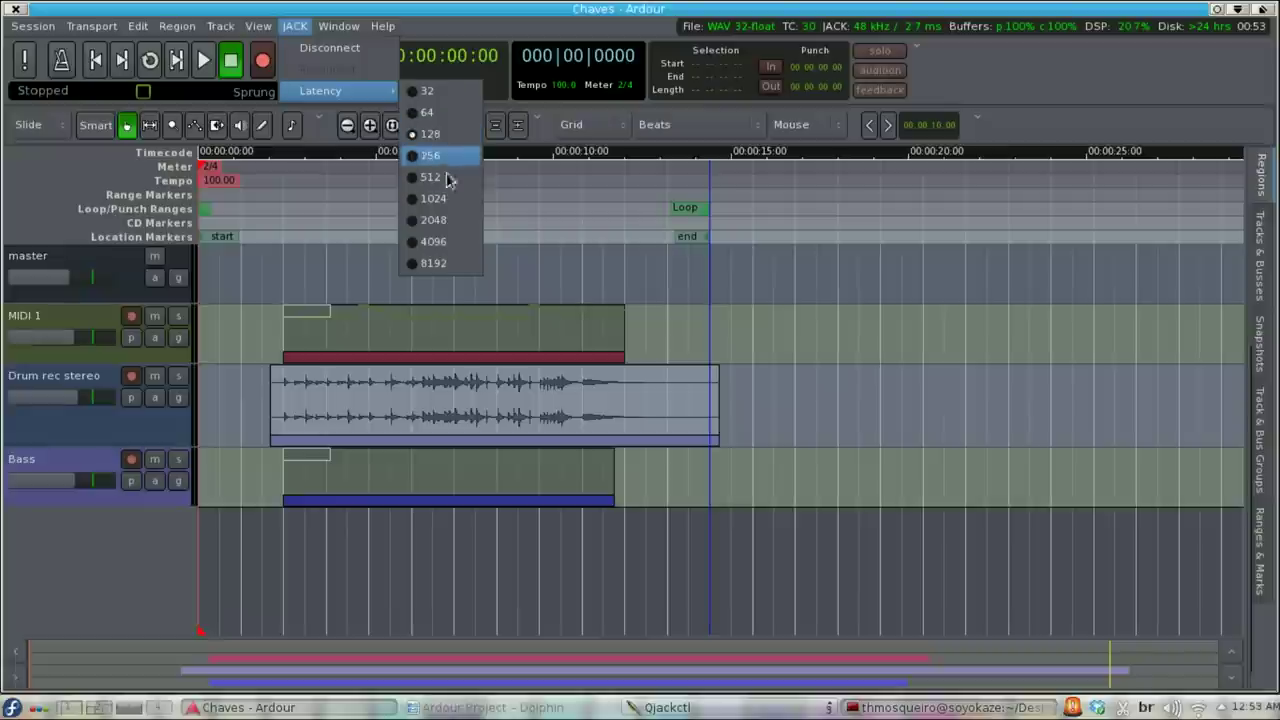
{"action": "left_click", "coordinate": [449, 198]}
{"action": "key", "text": "space"}
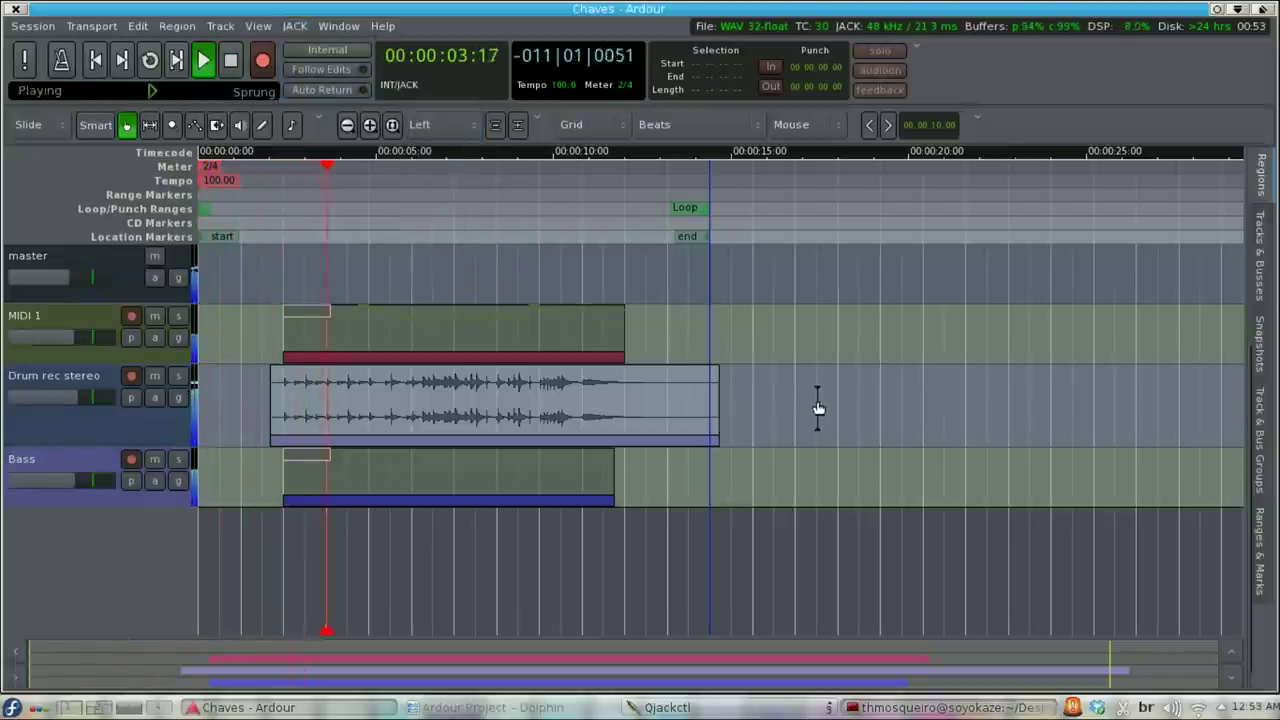
Enlarge the MIDI 1 track to show its notes.
{"action": "scroll", "coordinate": [416, 336], "scroll_direction": "up", "scroll_amount": 4}
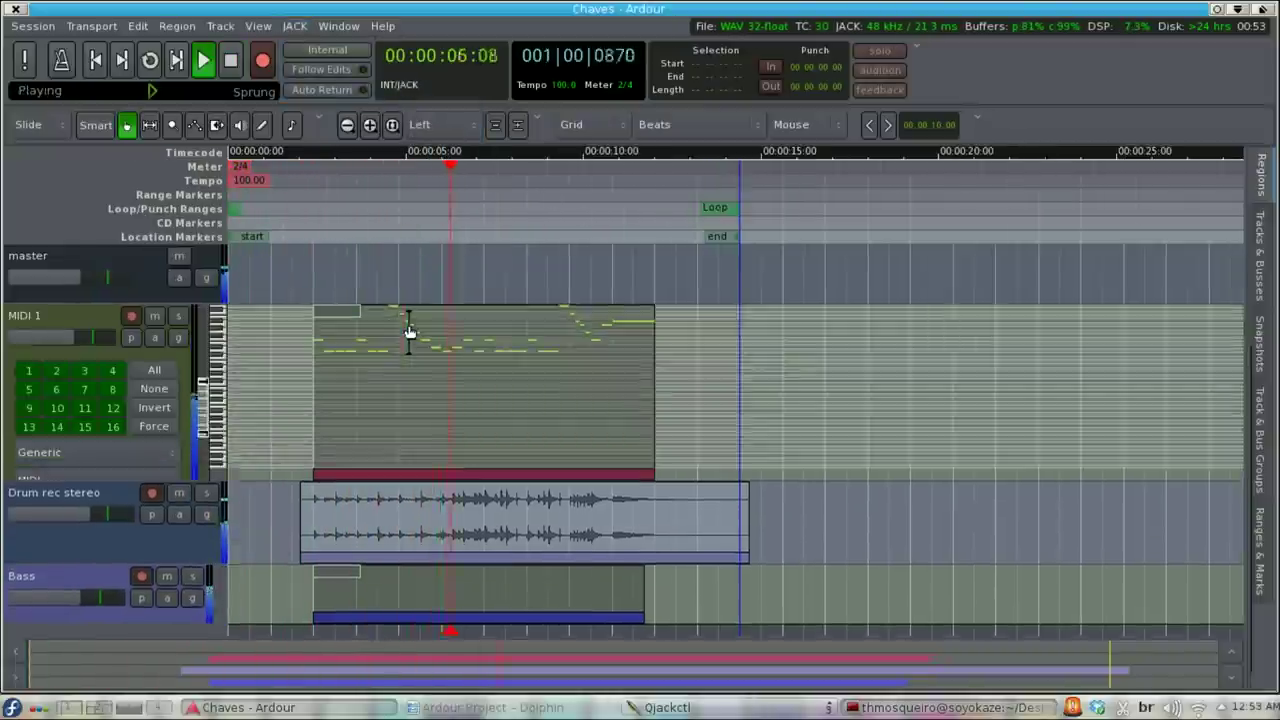
{"action": "scroll", "coordinate": [410, 335], "scroll_direction": "up", "scroll_amount": 4}
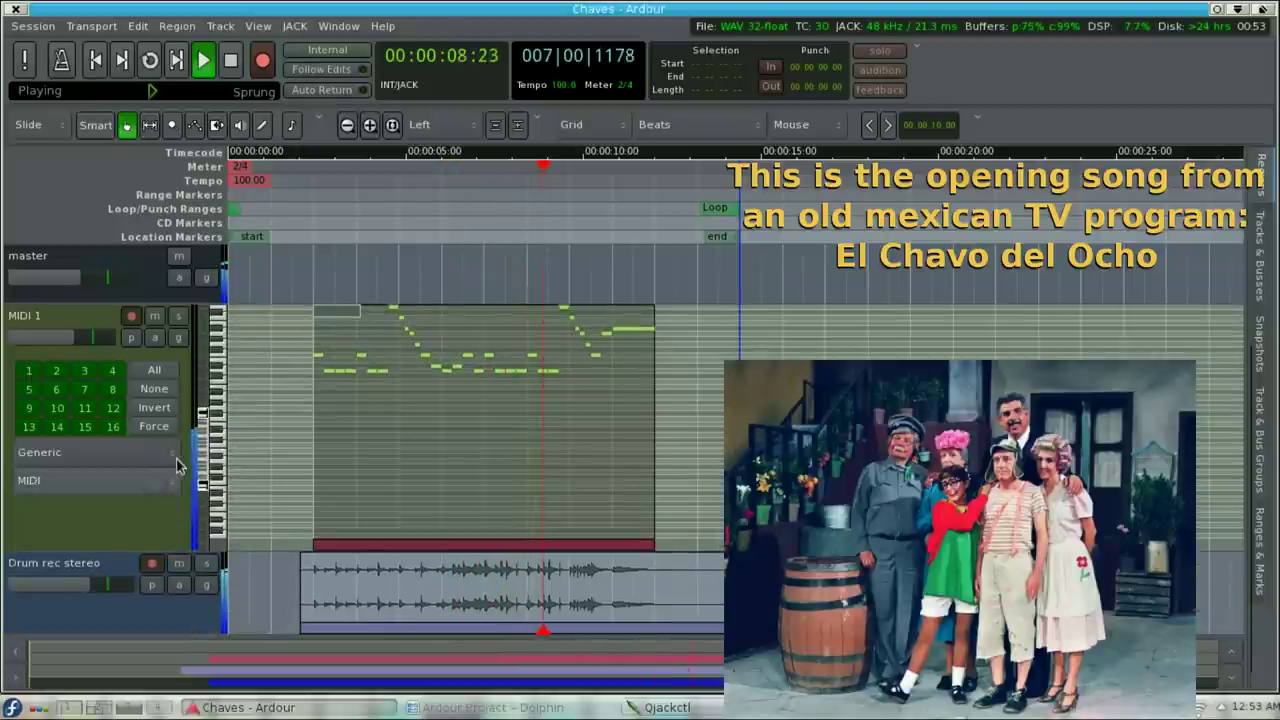
{"action": "left_click_drag", "start_coordinate": [201, 443], "coordinate": [201, 397]}
{"action": "scroll", "coordinate": [201, 397], "scroll_direction": "down", "scroll_amount": 2}
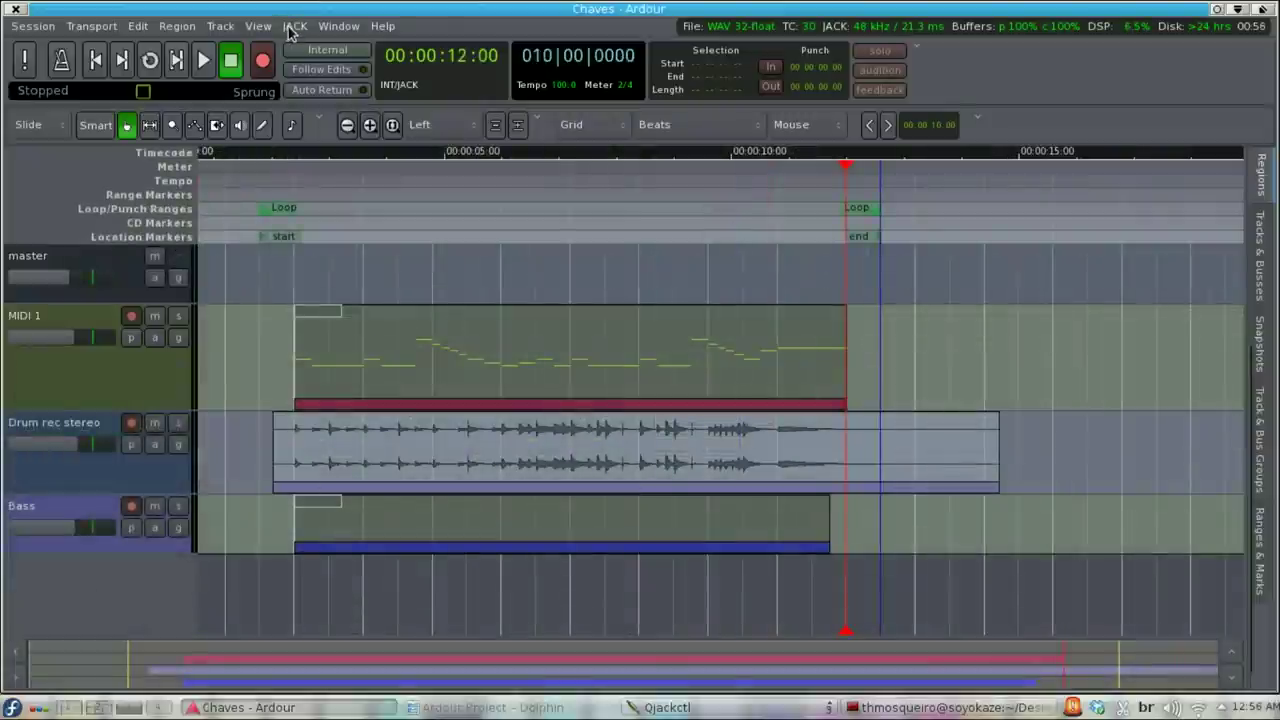
Set the JACK buffer back to 128 samples and bring the QjackCtl window into view.
{"action": "left_click", "coordinate": [295, 27]}
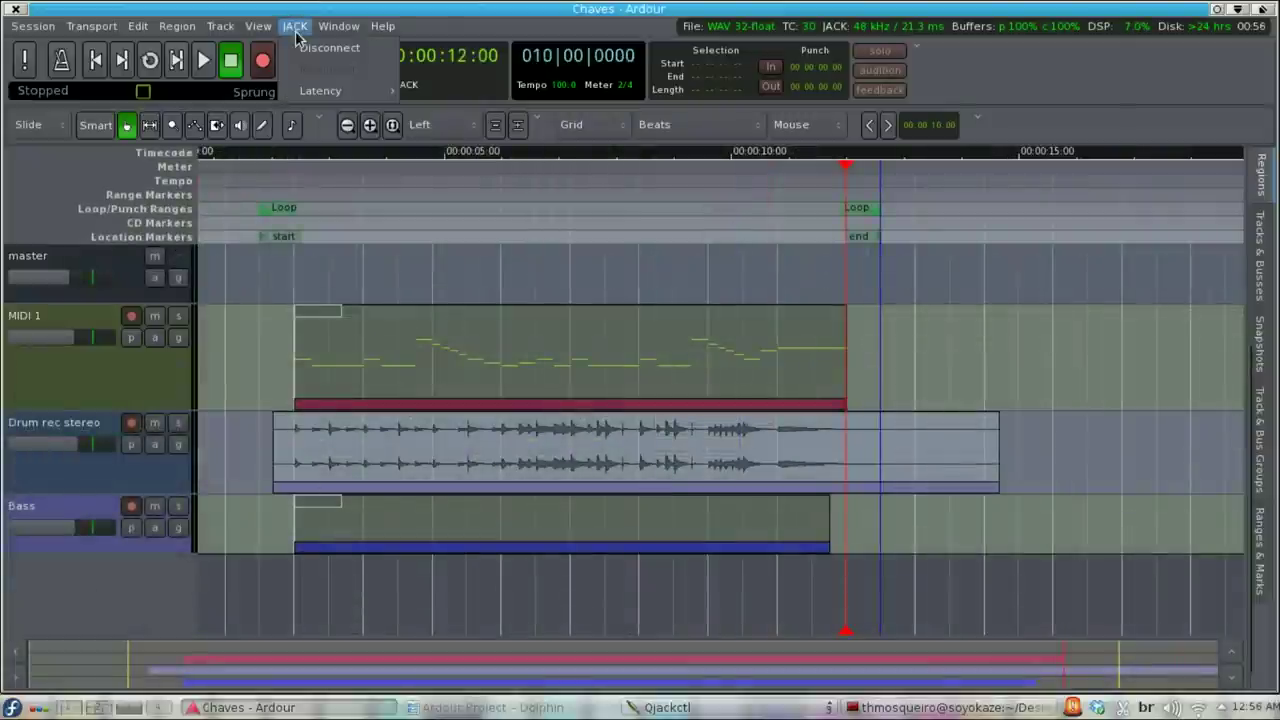
{"action": "mouse_move", "coordinate": [305, 95]}
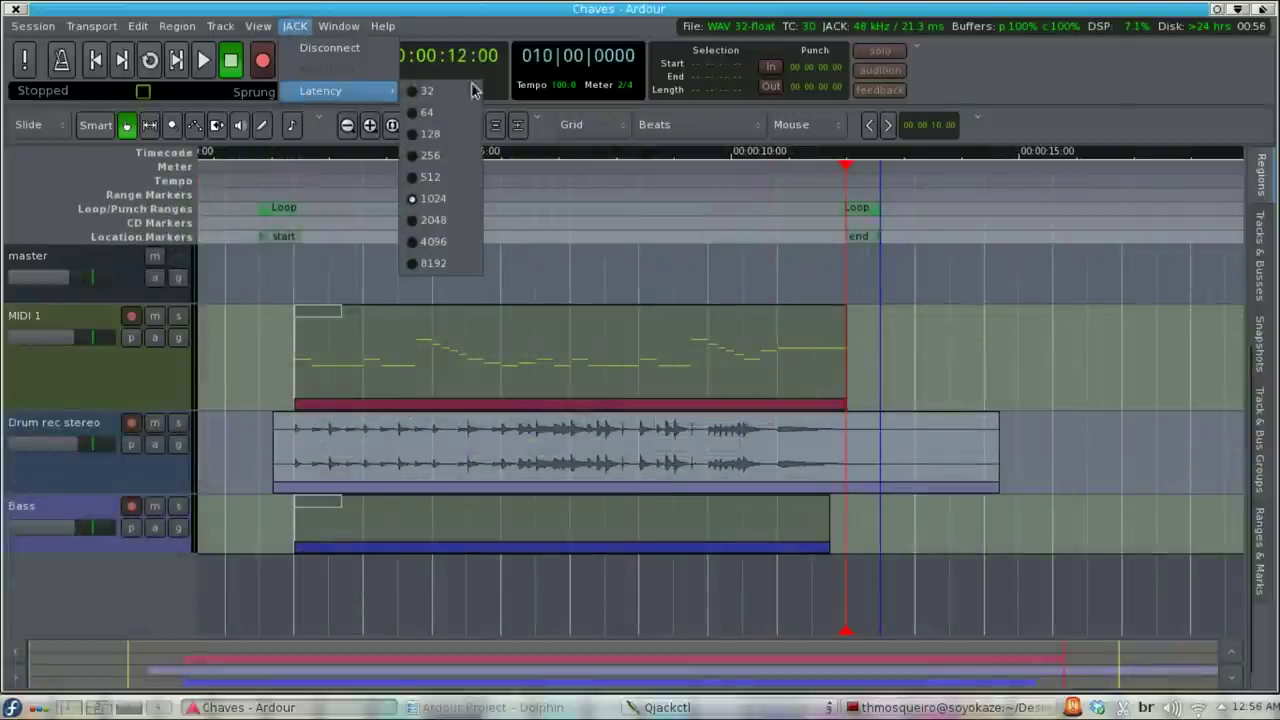
{"action": "left_click", "coordinate": [444, 132]}
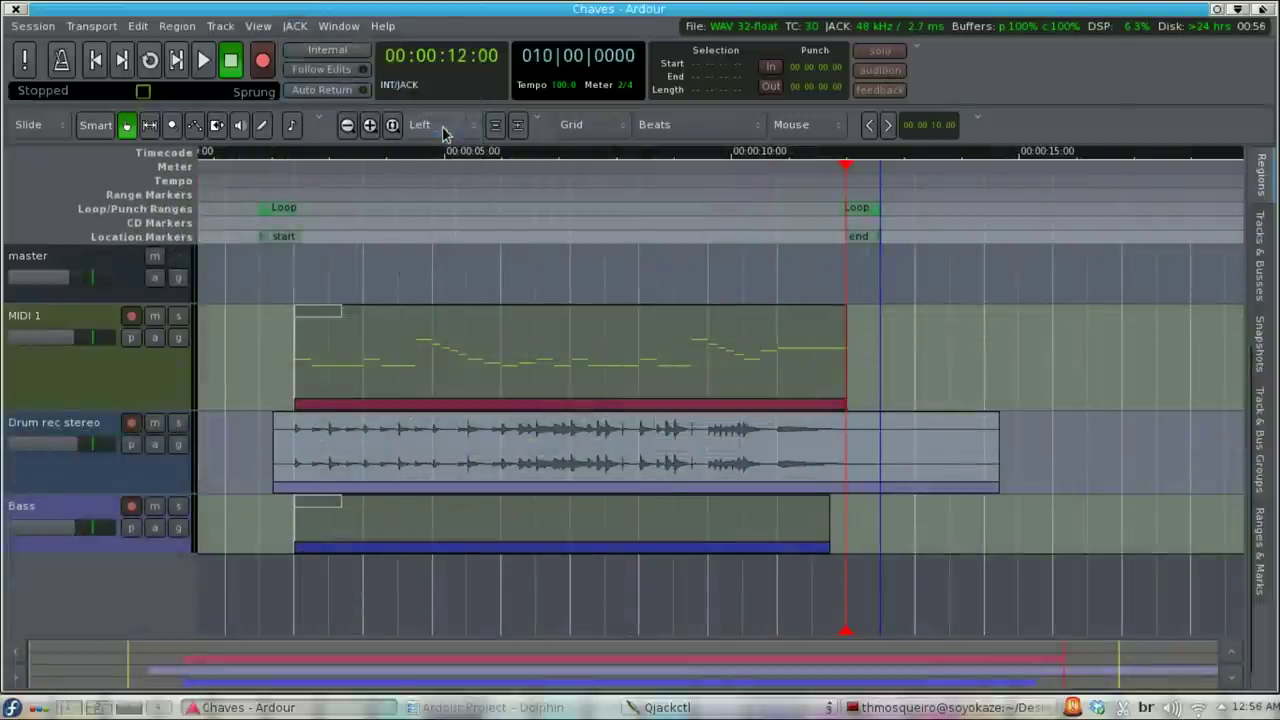
{"action": "right_click", "coordinate": [770, 710]}
{"action": "left_click", "coordinate": [760, 466]}
{"action": "right_click", "coordinate": [965, 578]}
{"action": "mouse_move", "coordinate": [1008, 590]}
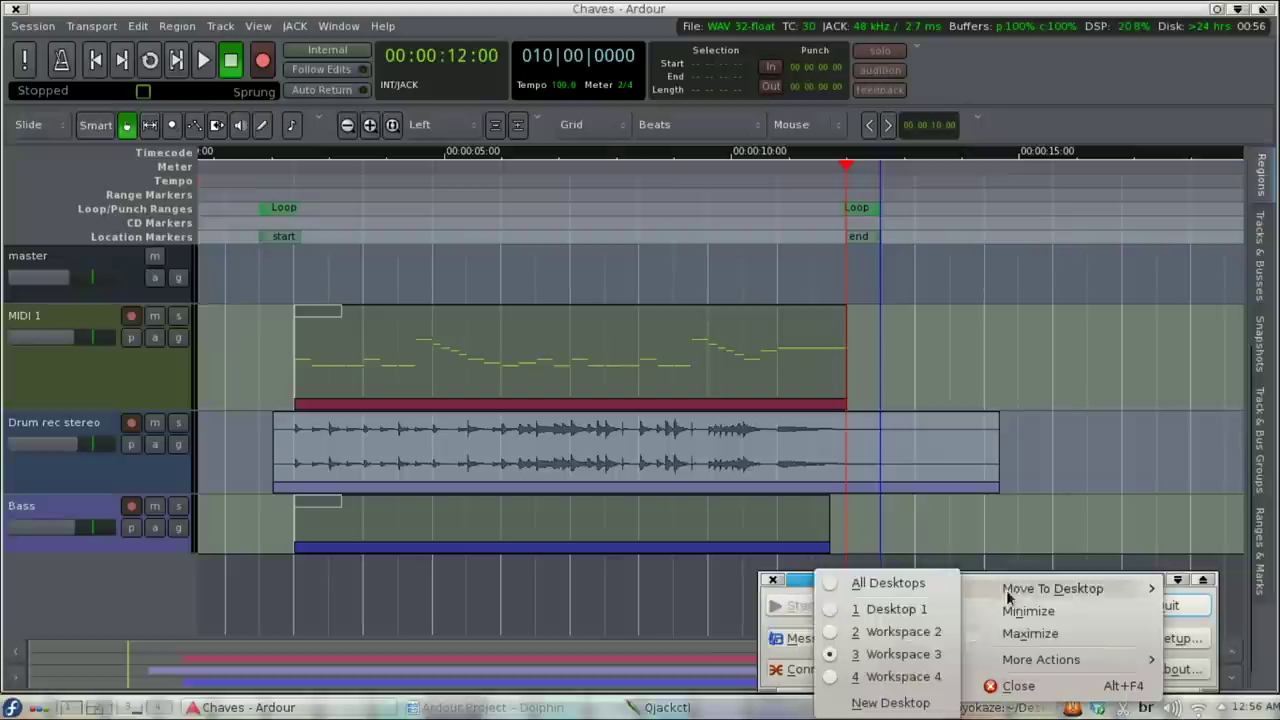
{"action": "left_click", "coordinate": [1005, 652]}
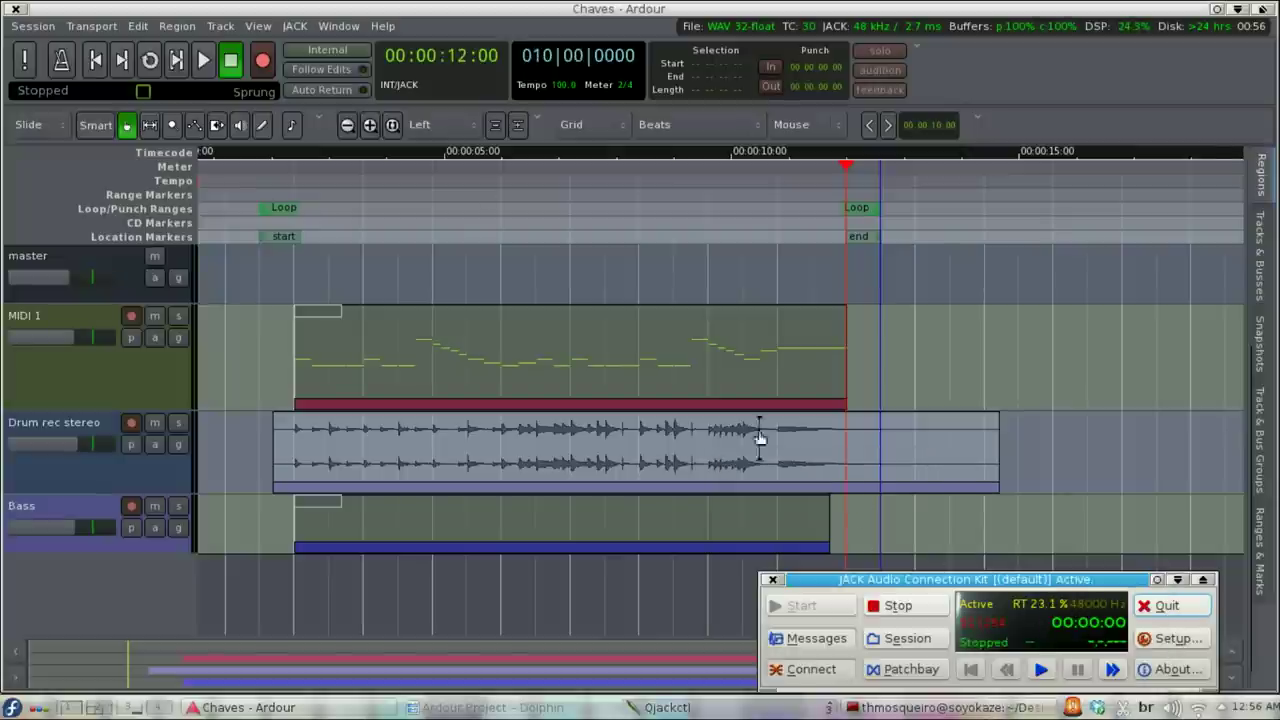
Play the session from the start at 2.7 ms latency.
{"action": "left_click", "coordinate": [200, 140]}
{"action": "key", "text": "Home"}
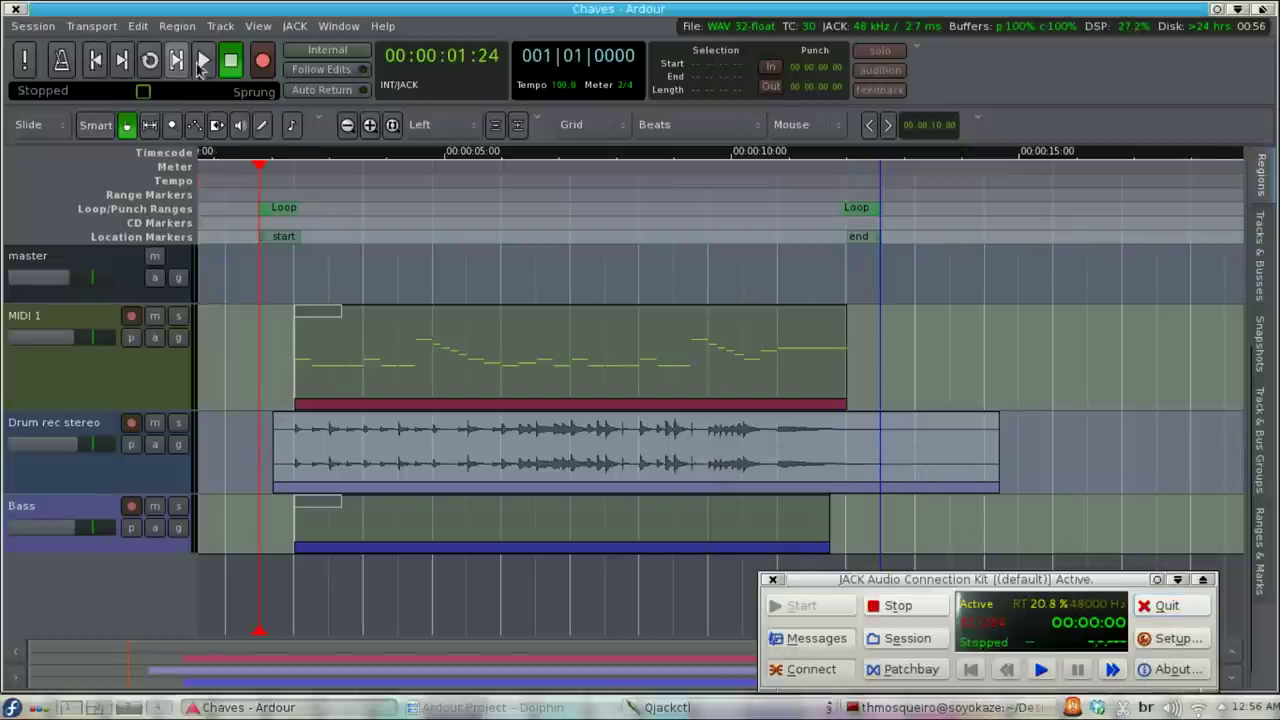
{"action": "key", "text": "space"}
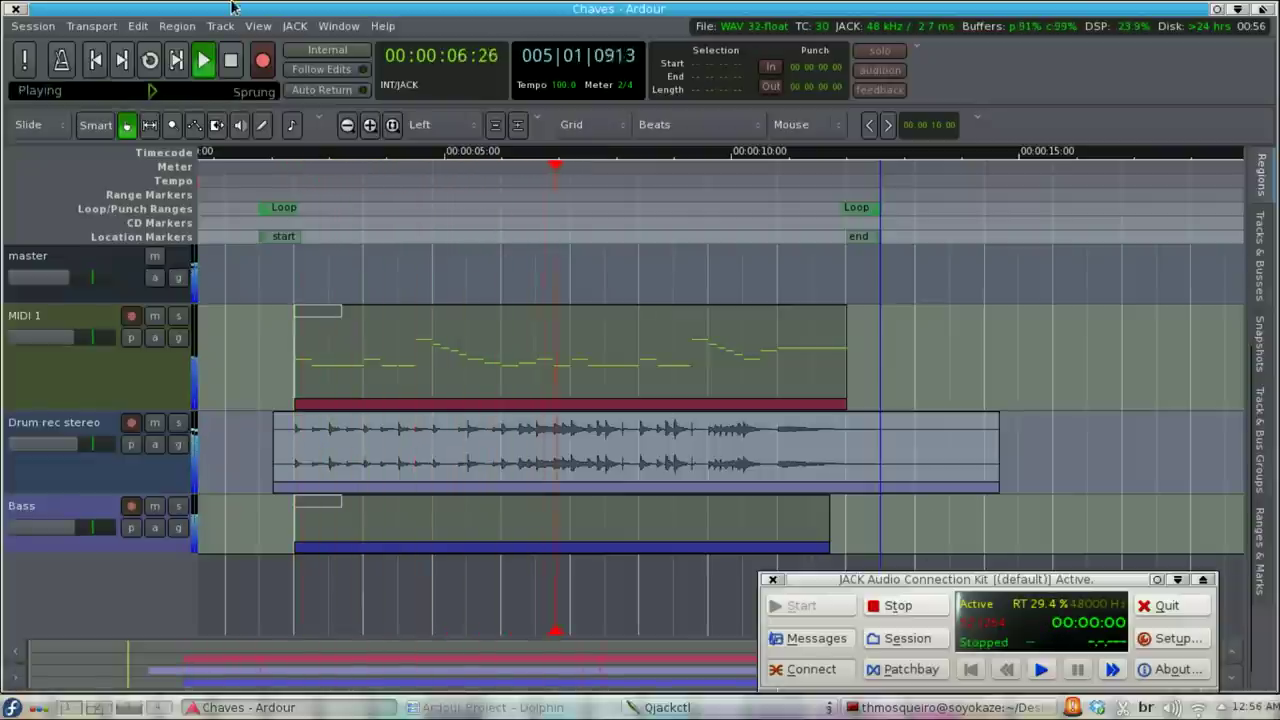
Switch the buffer to 1024 during playback, then quit Ardour with Ctrl+Q.
{"action": "left_click", "coordinate": [260, 26]}
{"action": "mouse_move", "coordinate": [295, 26]}
{"action": "mouse_move", "coordinate": [320, 90]}
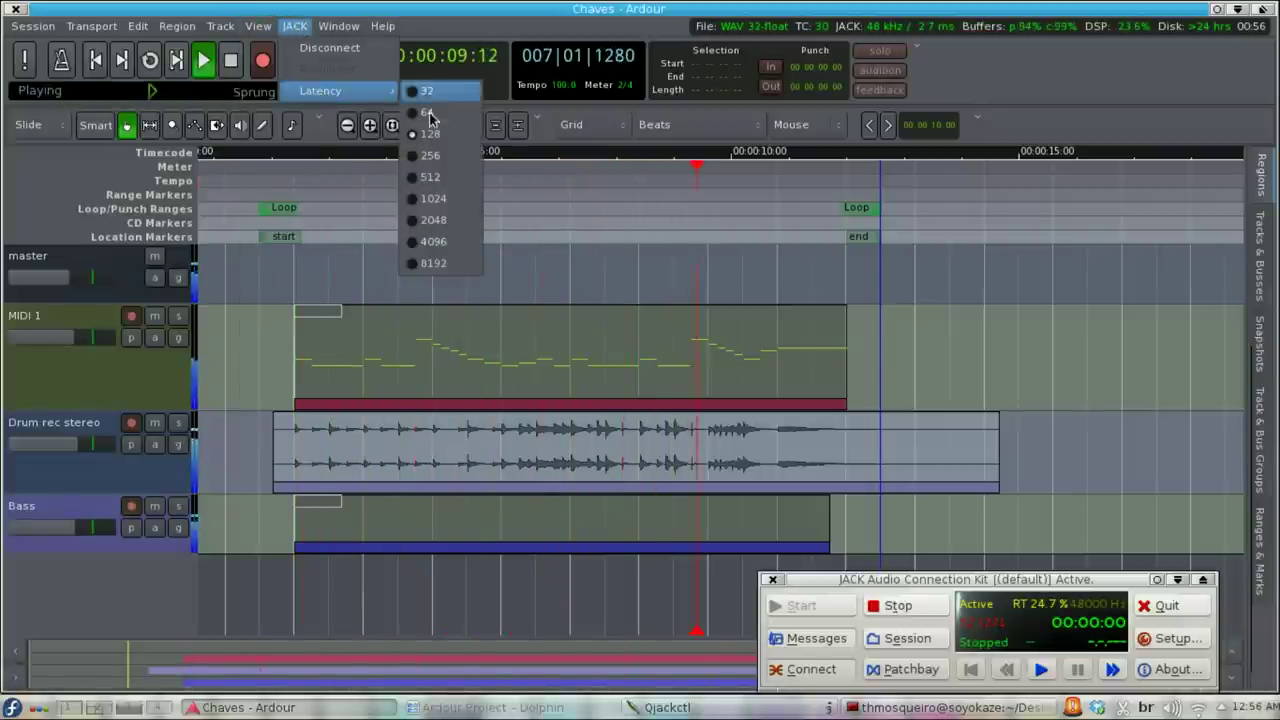
{"action": "left_click", "coordinate": [447, 198]}
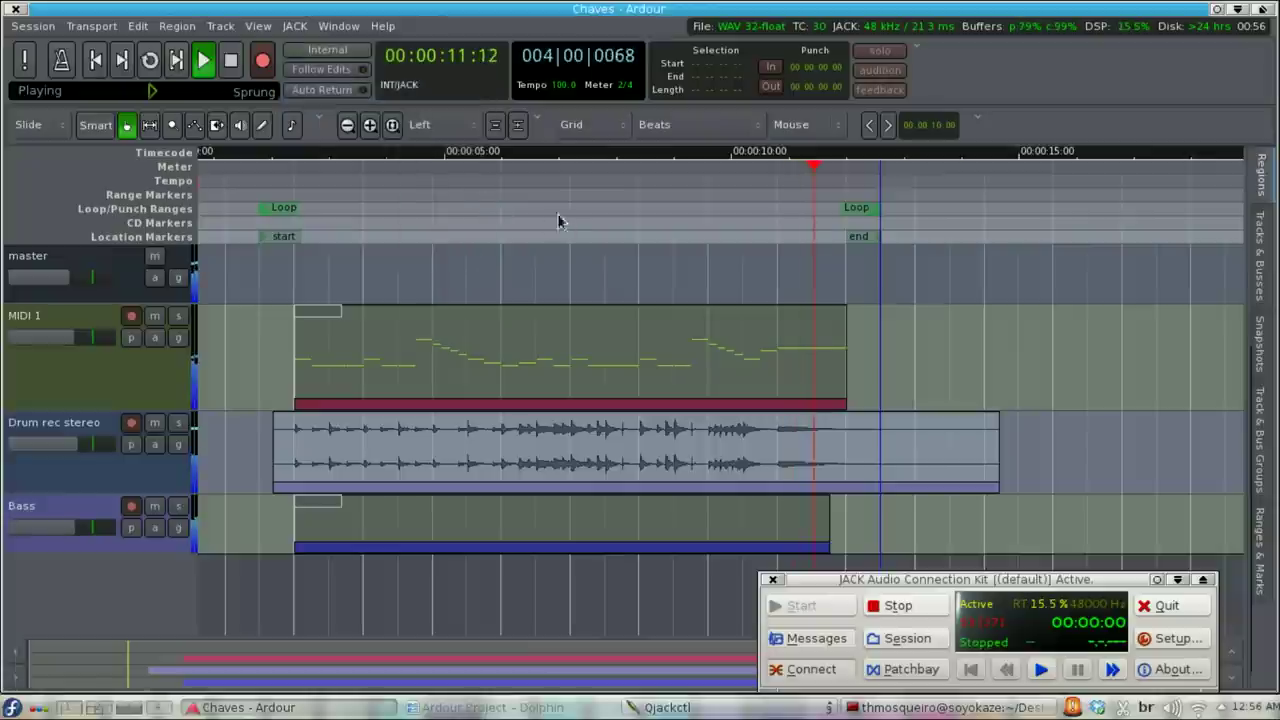
{"action": "left_click", "coordinate": [295, 158]}
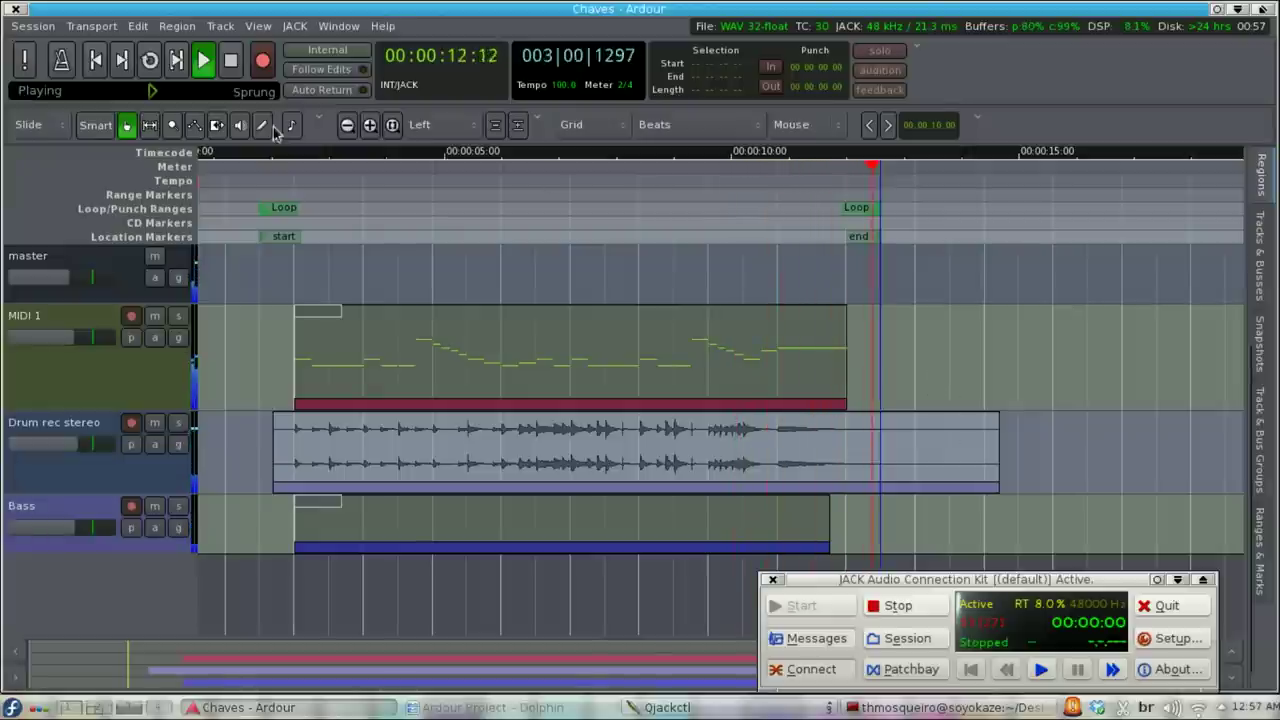
{"action": "key", "text": "ctrl+q"}
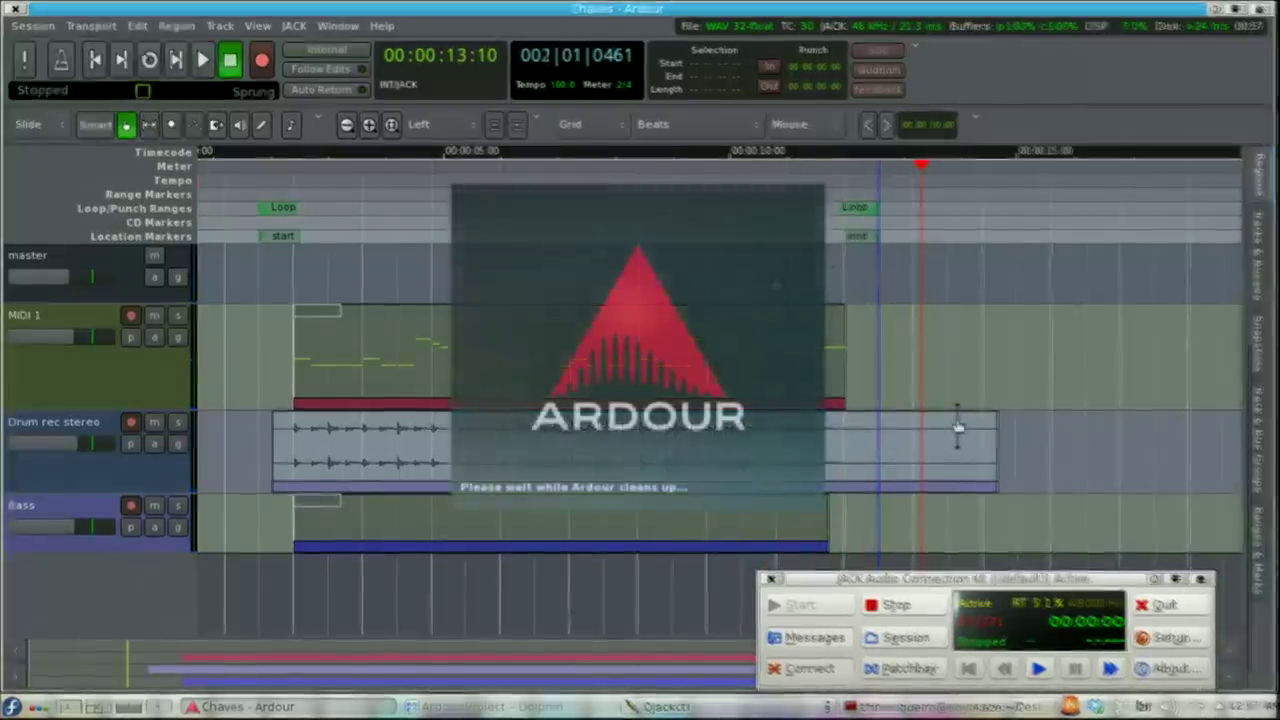